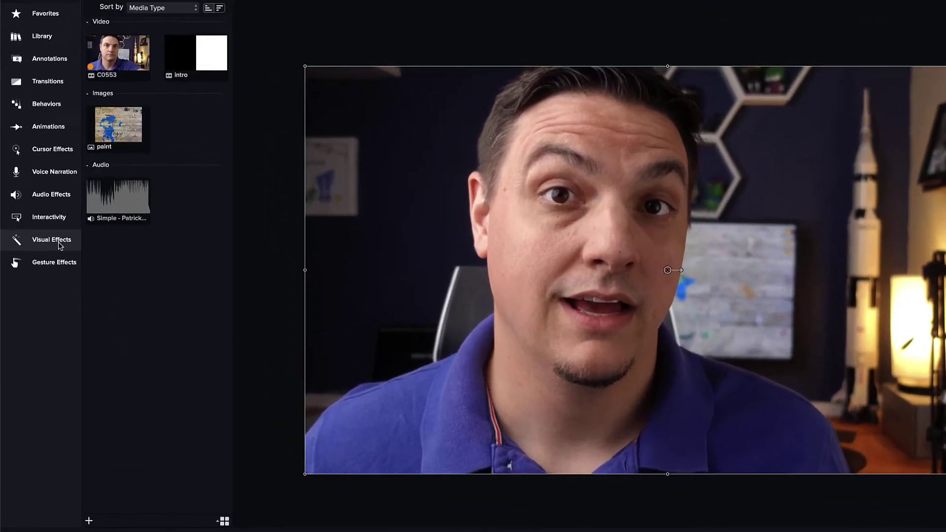
# Apply the Color LUT effect to the C0553 webcam clip and toggle it to compare looks
pyautogui.click(41, 214)
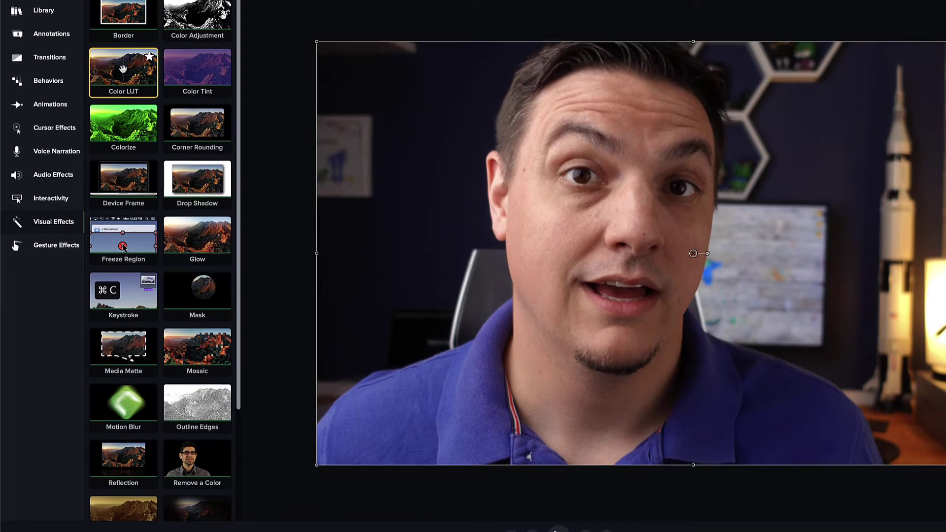
pyautogui.moveTo(123, 69); pyautogui.dragTo(165, 514)
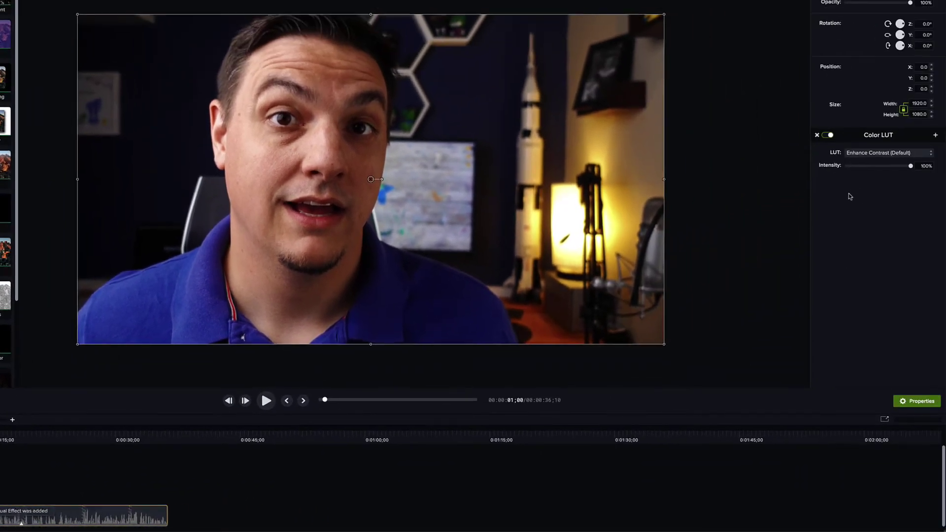
pyautogui.click(826, 136)
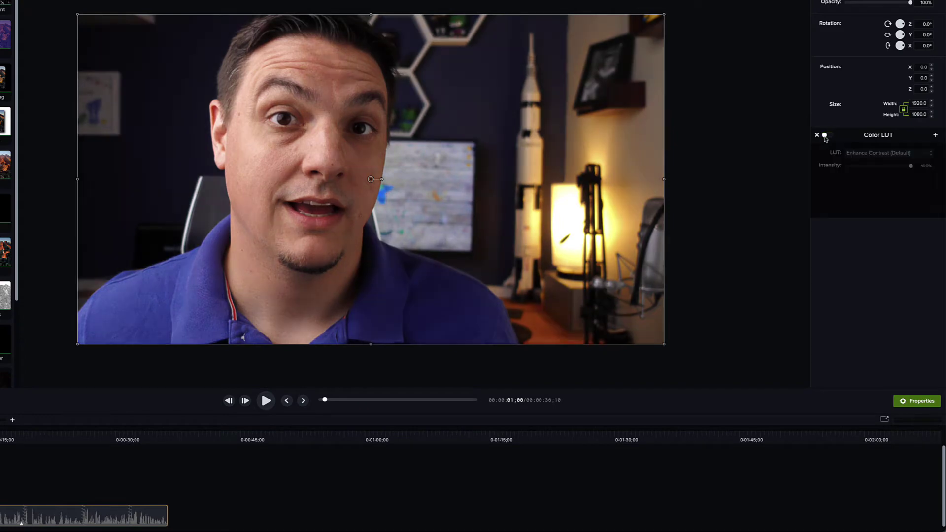
pyautogui.click(827, 135)
pyautogui.click(826, 135)
pyautogui.click(827, 135)
pyautogui.click(827, 135)
# Lower the Color LUT intensity to 30%, comparing with the effect on and off
pyautogui.click(826, 136)
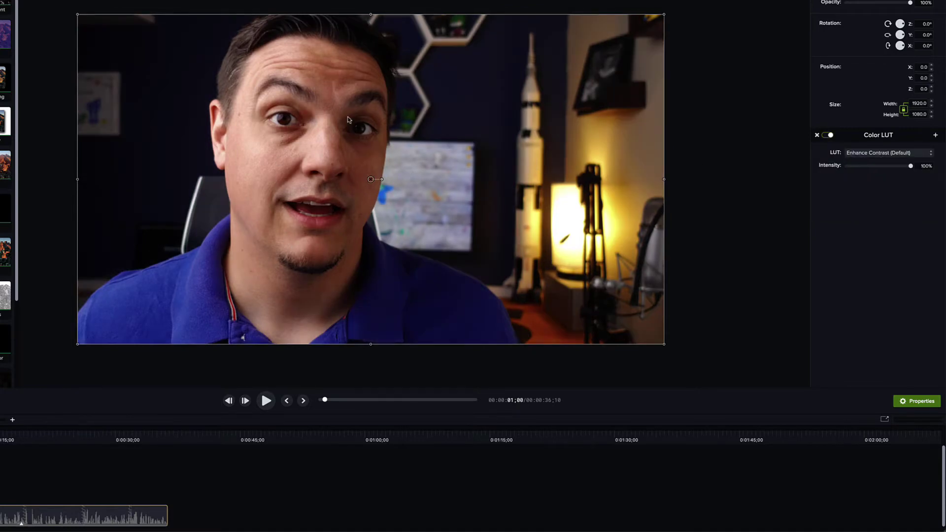
pyautogui.click(828, 135)
pyautogui.click(825, 136)
pyautogui.moveTo(911, 166); pyautogui.dragTo(866, 169)
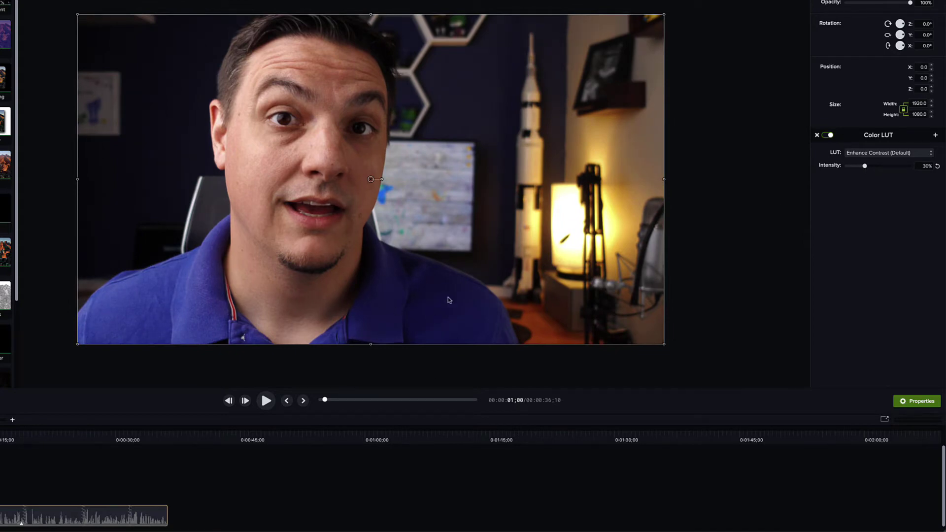
pyautogui.click(827, 136)
pyautogui.click(826, 136)
pyautogui.click(826, 136)
pyautogui.click(827, 136)
# Try the Blockbuster-V2_0-Native and V2_3p00 LUTs, then return to Enhance Contrast (Default) at 16%
pyautogui.click(898, 154)
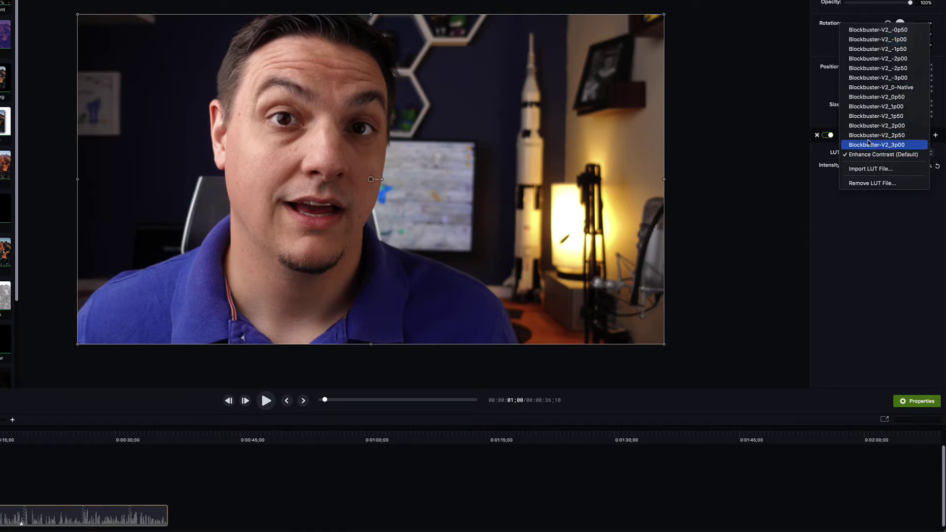
pyautogui.click(879, 88)
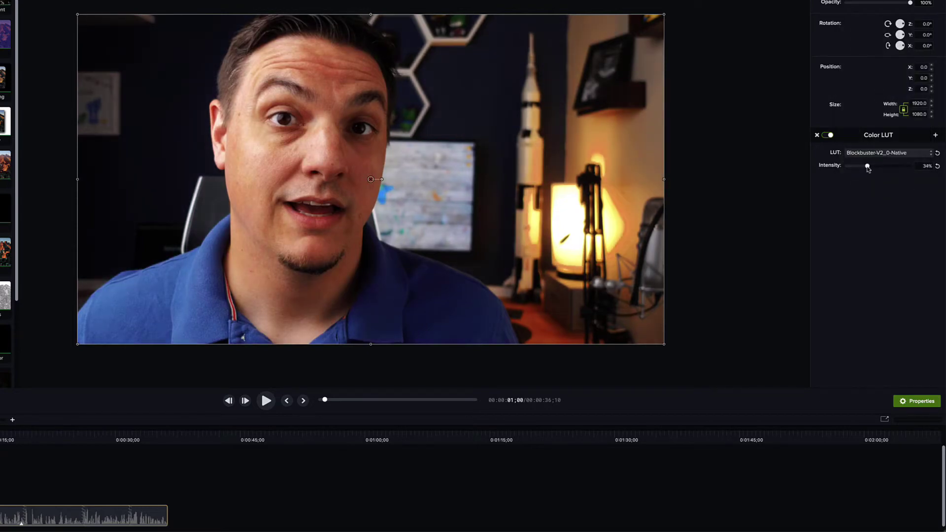
pyautogui.moveTo(868, 166)
pyautogui.mouseDown()
pyautogui.moveTo(943, 165)
pyautogui.moveTo(863, 164)
pyautogui.mouseUp()
pyautogui.click(863, 154)
pyautogui.click(860, 214)
pyautogui.moveTo(861, 166)
pyautogui.mouseDown()
pyautogui.moveTo(882, 167)
pyautogui.moveTo(859, 168)
pyautogui.mouseUp()
pyautogui.click(863, 154)
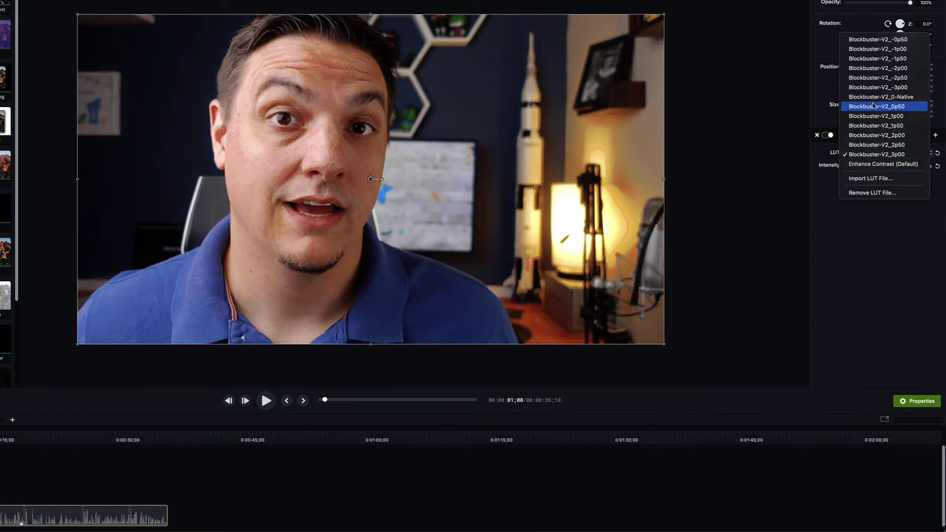
pyautogui.click(866, 165)
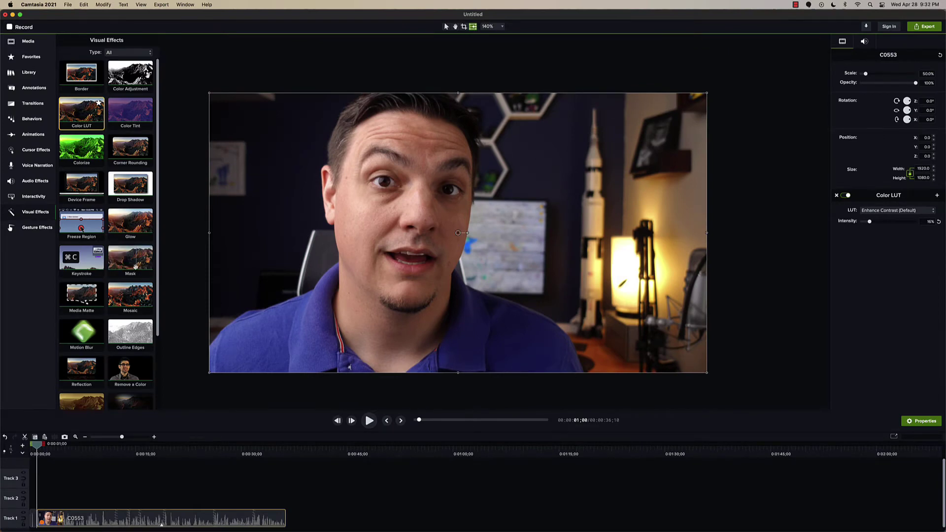
pyautogui.moveTo(136, 266); pyautogui.dragTo(450, 189)
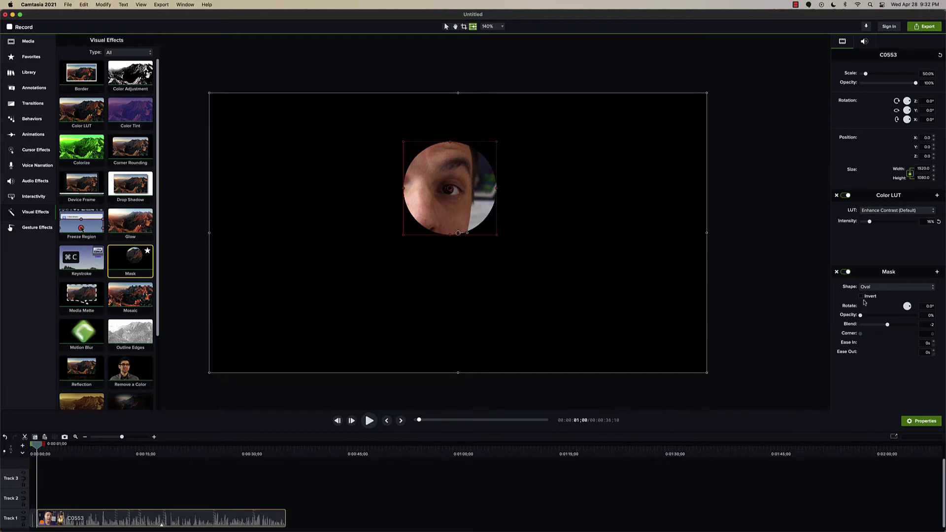
pyautogui.click(876, 288)
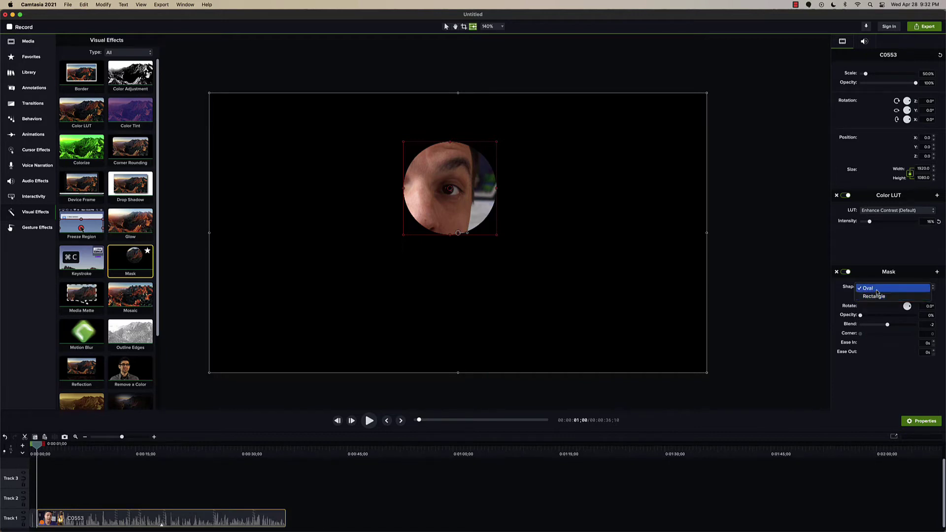
pyautogui.click(831, 301)
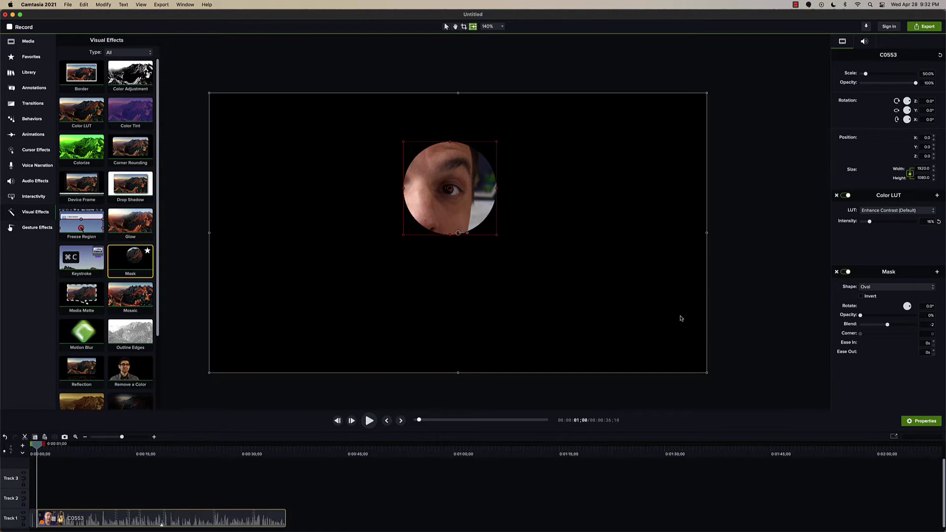
# Remove the Mask effect and place a red star shape over the webcam video near the eye
pyautogui.click(836, 272)
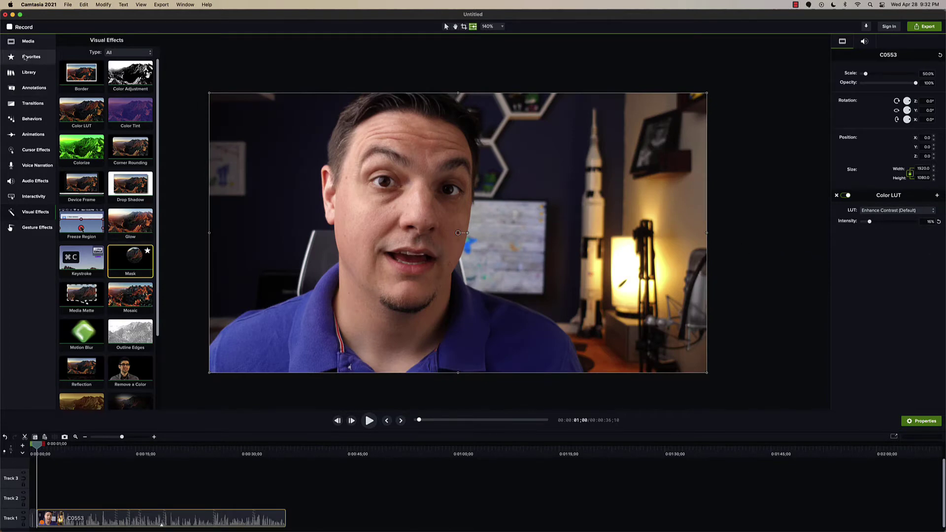
pyautogui.click(37, 86)
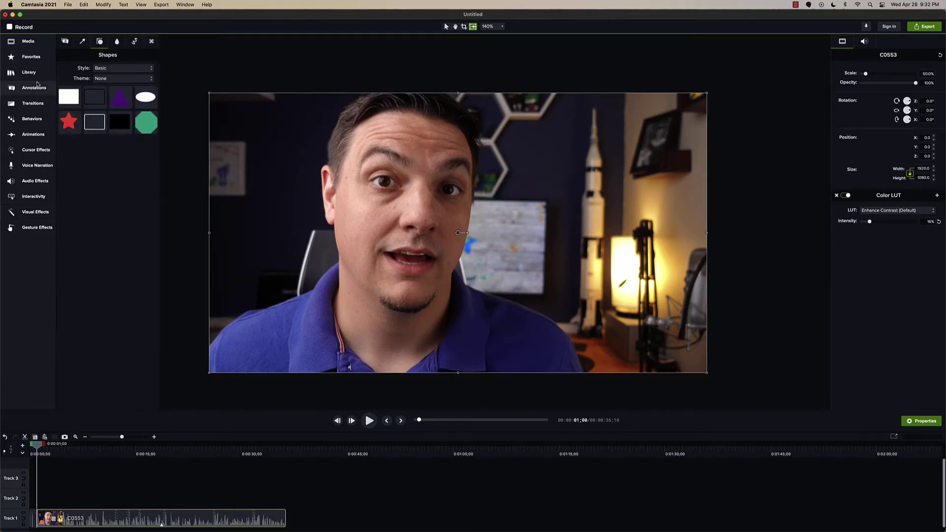
pyautogui.moveTo(68, 122); pyautogui.dragTo(448, 191)
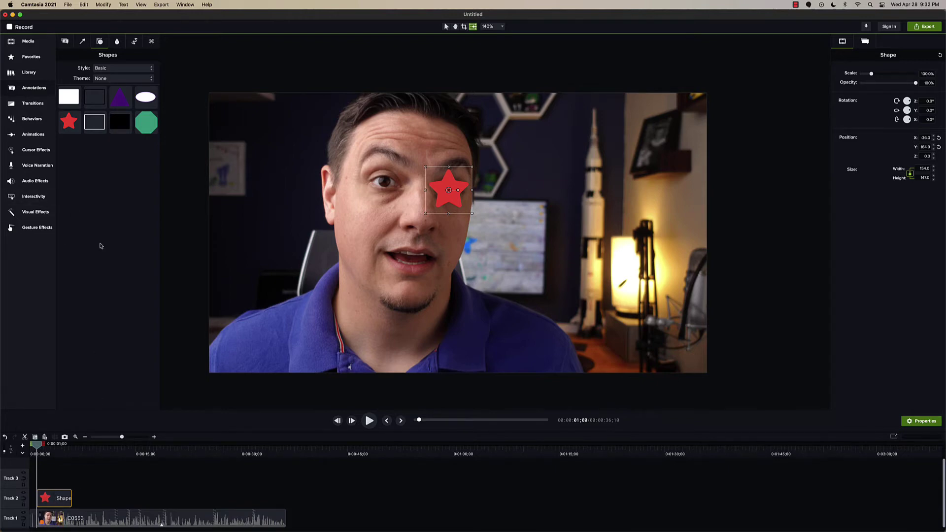
# Apply Media Matte with the star and test Luminosity mode and intensity up to +100
pyautogui.click(36, 213)
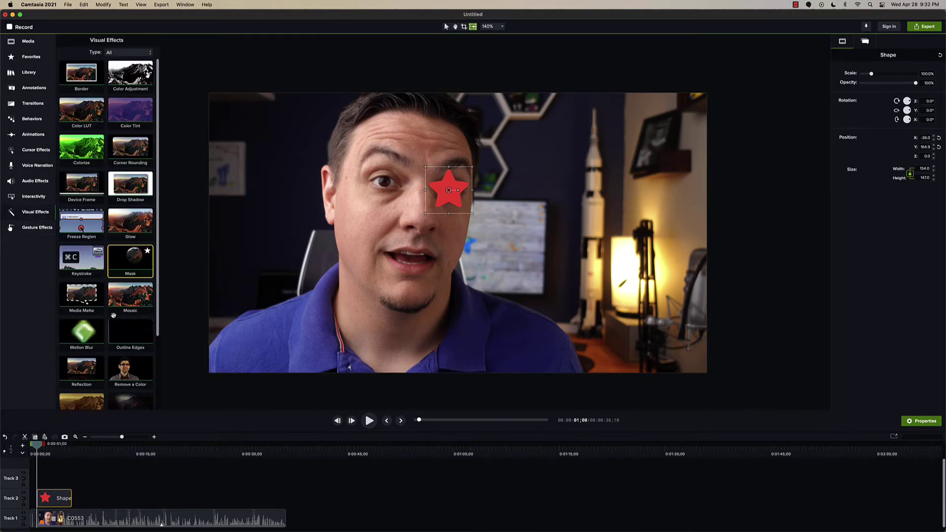
pyautogui.moveTo(96, 312); pyautogui.dragTo(57, 517)
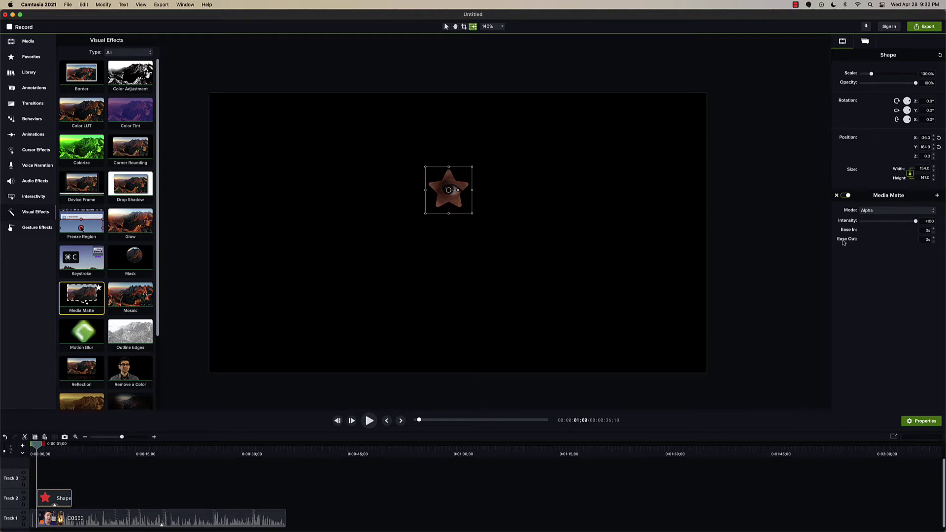
pyautogui.moveTo(915, 221); pyautogui.dragTo(917, 223)
pyautogui.click(883, 212)
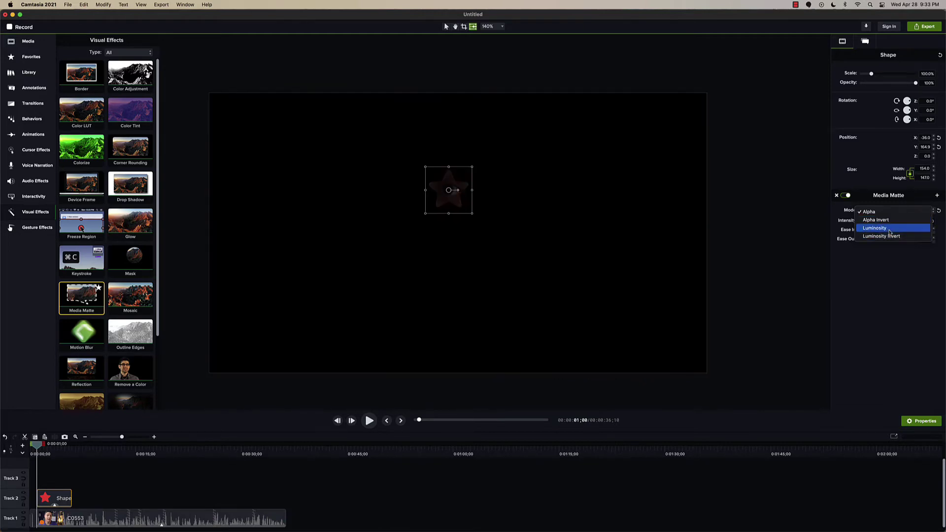
pyautogui.click(889, 228)
pyautogui.moveTo(915, 223)
pyautogui.mouseDown()
pyautogui.moveTo(904, 223)
pyautogui.moveTo(920, 223)
pyautogui.mouseUp()
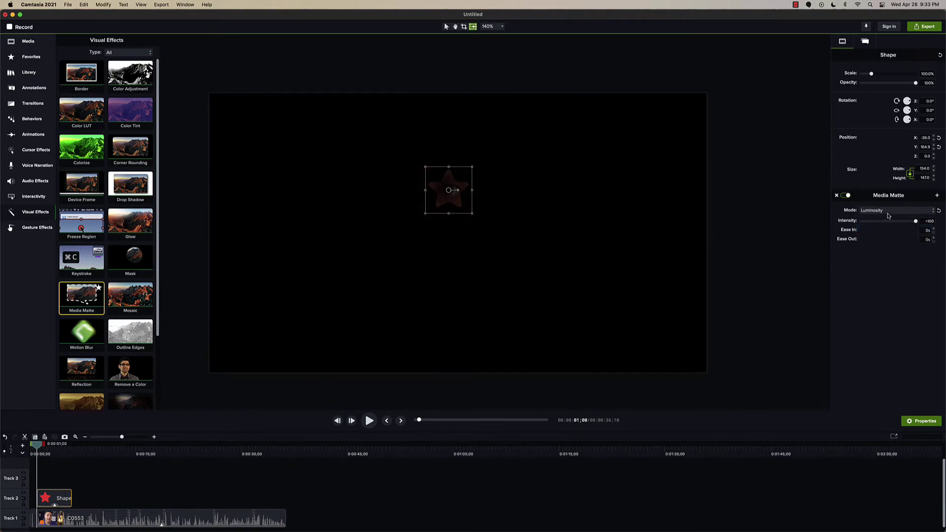
# Return Media Matte to Alpha mode, then delete the star shape clip from Track 2
pyautogui.click(896, 210)
pyautogui.click(877, 193)
pyautogui.moveTo(69, 498)
pyautogui.press('Delete')
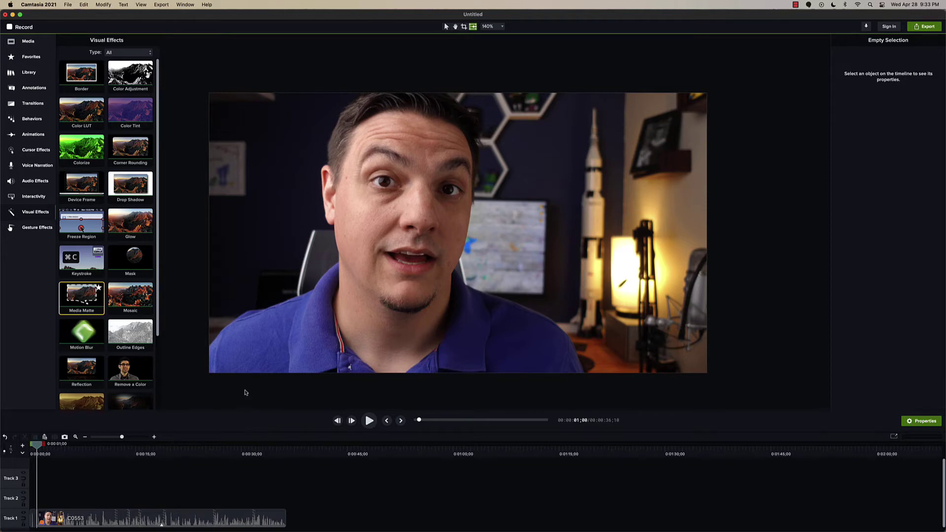
# Add the music track to Track 2 and trim off the part running past the video's end
pyautogui.click(28, 44)
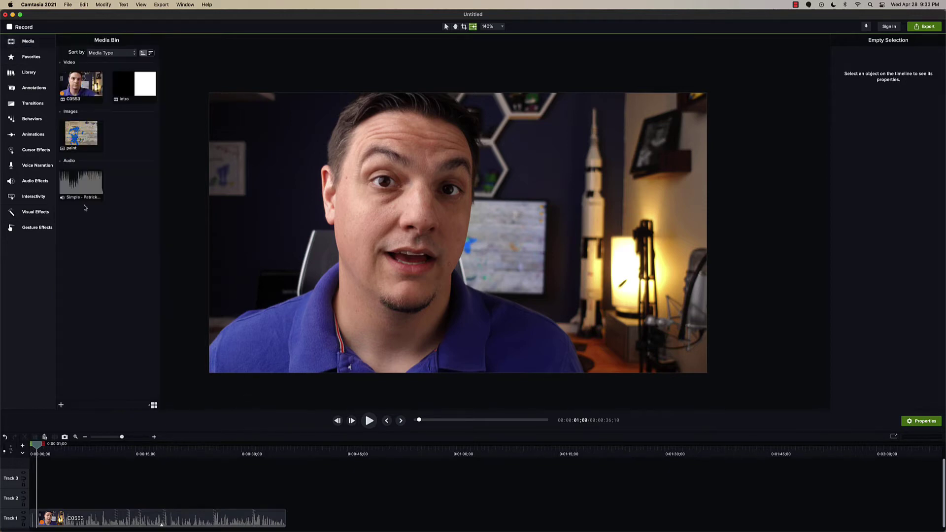
pyautogui.moveTo(81, 181); pyautogui.dragTo(40, 507)
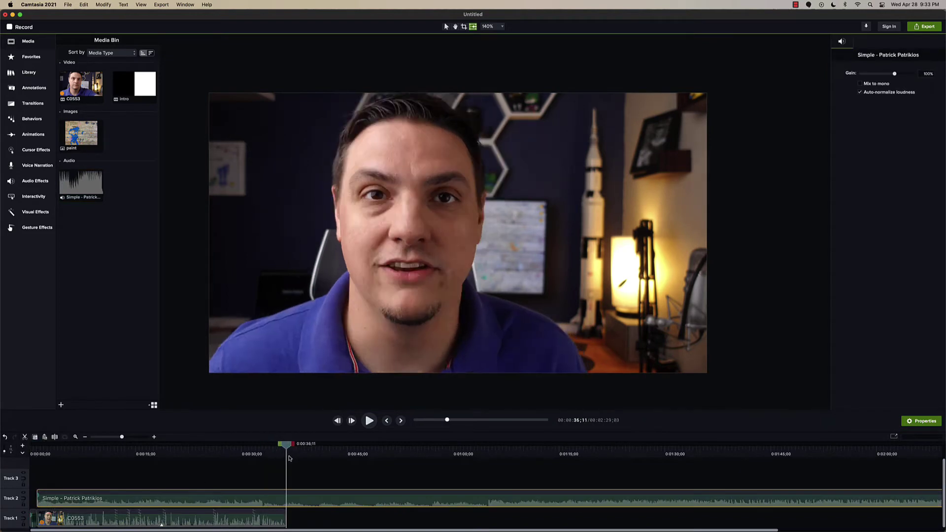
pyautogui.click(285, 469)
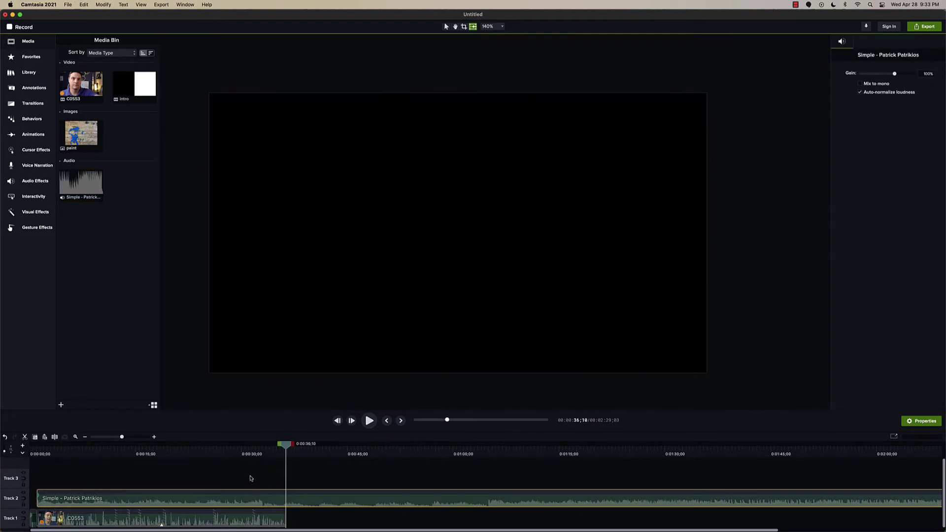
pyautogui.press('s')
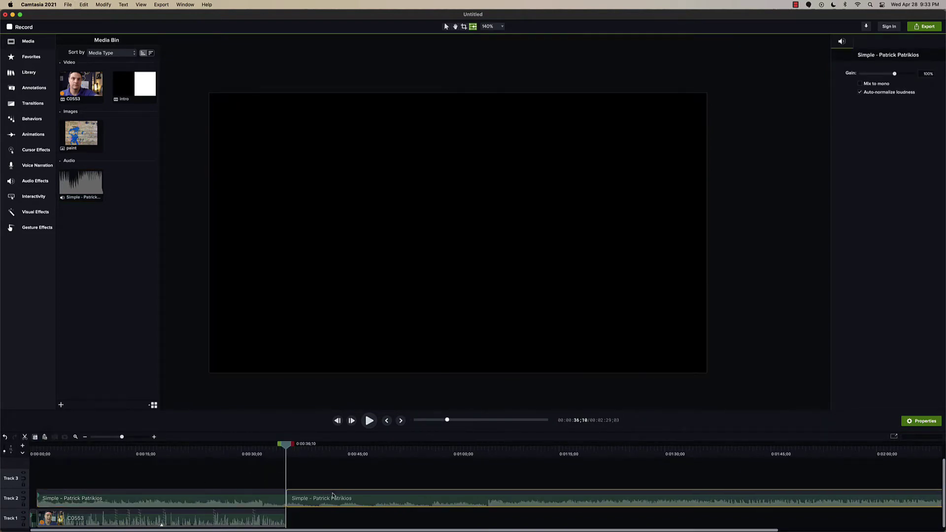
pyautogui.press('Delete')
# Lower the music clip volume to 83% at about 0:00:09;26, then undo the change
pyautogui.click(203, 458)
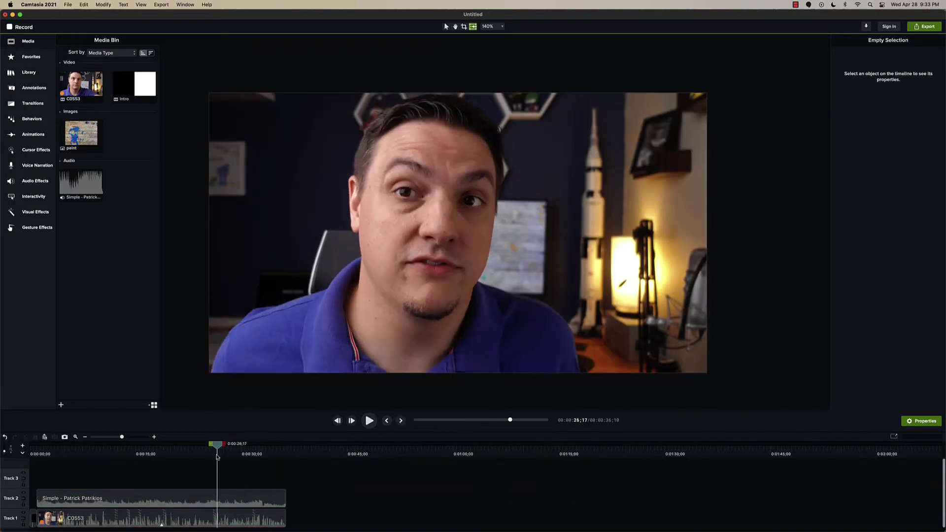
pyautogui.click(101, 472)
pyautogui.click(144, 505)
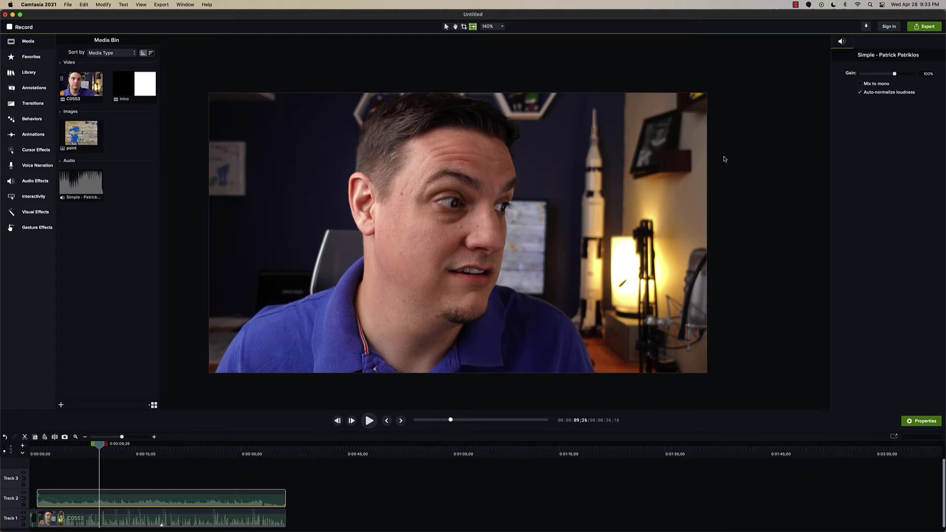
pyautogui.moveTo(221, 495); pyautogui.dragTo(222, 497)
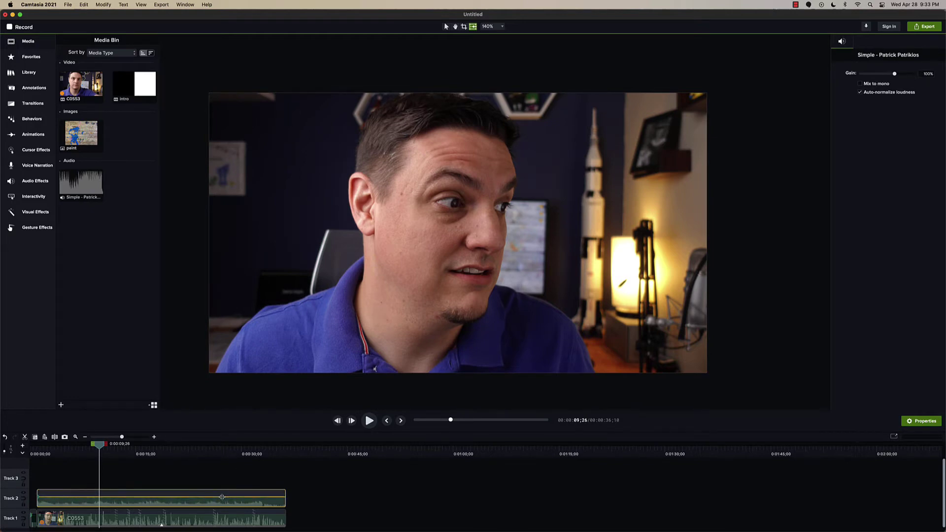
pyautogui.press('super+z')
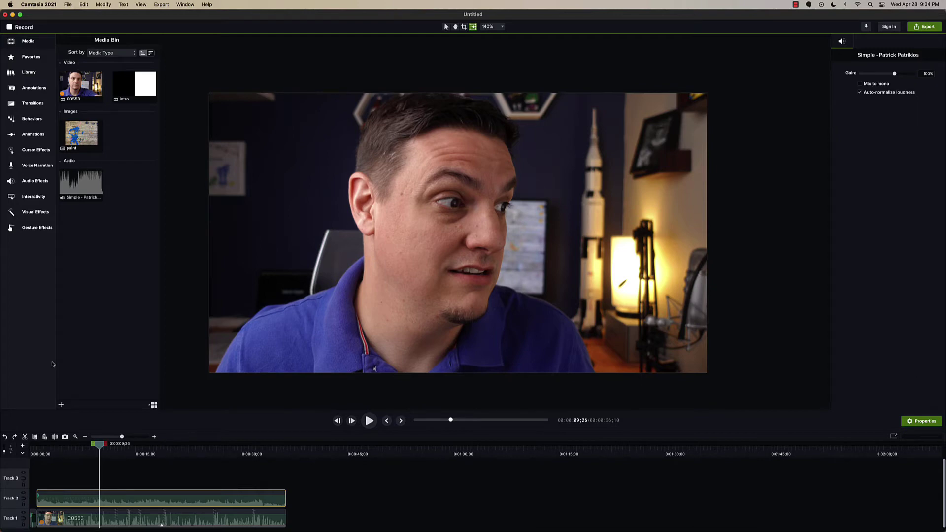
# Apply the Emphasize audio effect to the Track 1 webcam clip, leaving its ramp on Outside
pyautogui.click(39, 186)
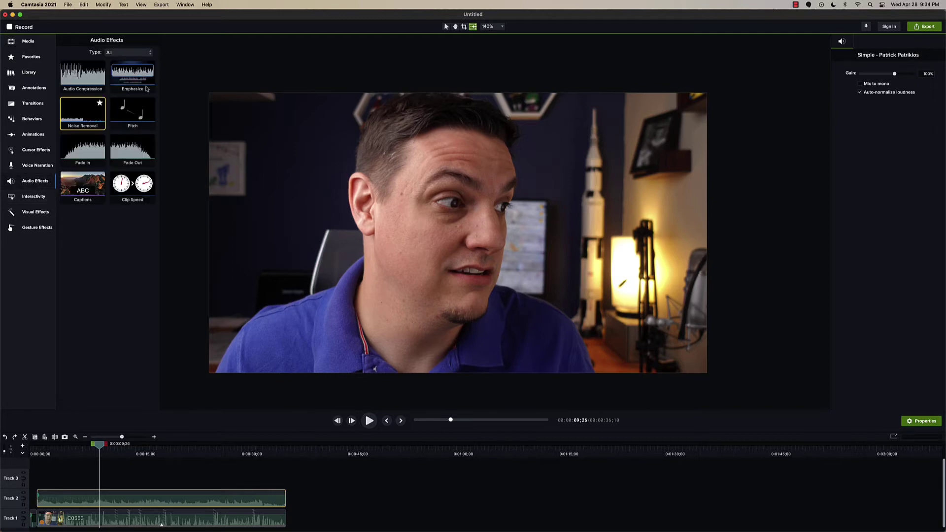
pyautogui.moveTo(148, 79); pyautogui.dragTo(136, 520)
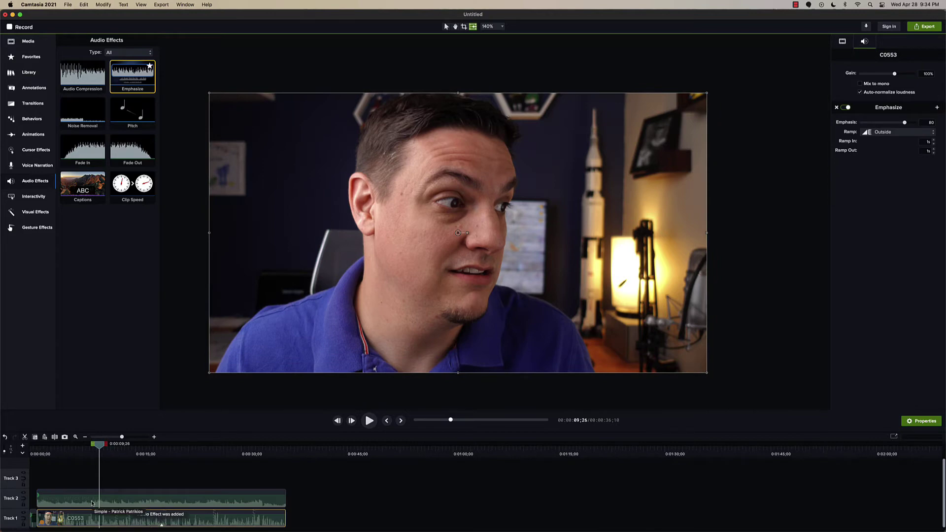
pyautogui.moveTo(99, 453); pyautogui.dragTo(86, 457)
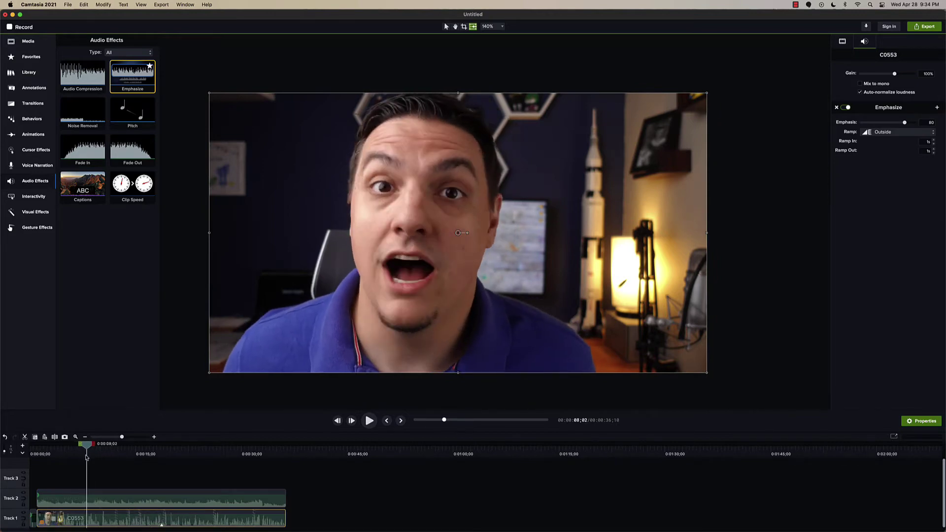
pyautogui.click(889, 133)
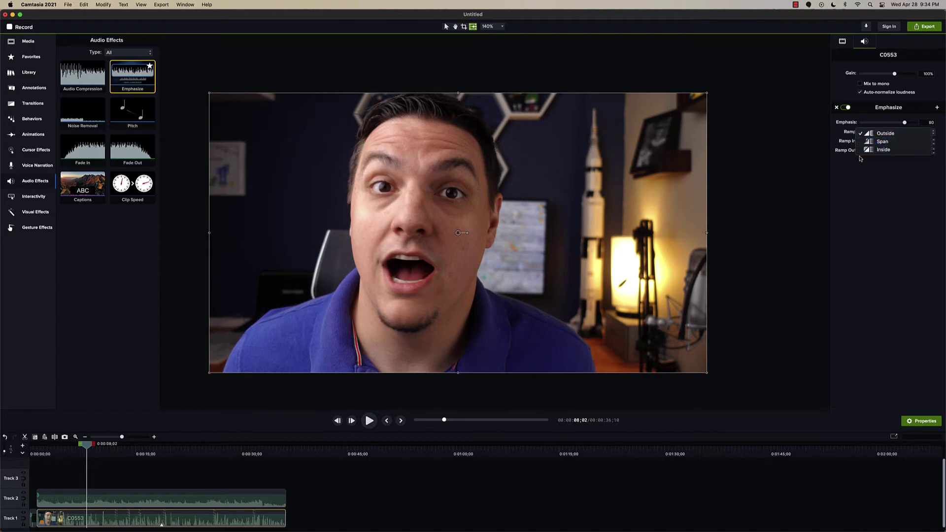
pyautogui.click(792, 159)
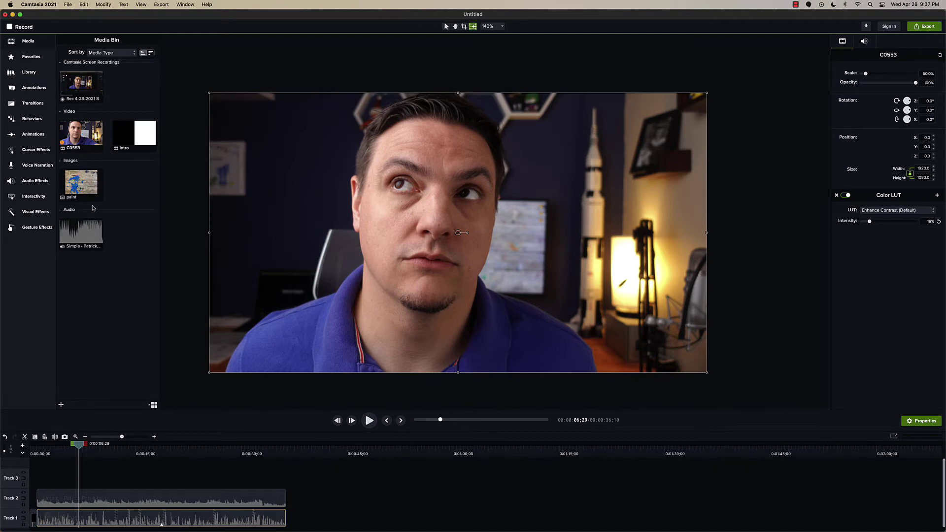
# Add a Custom animation to the webcam clip, scaling it to 75% and shifting it up-left
pyautogui.click(31, 135)
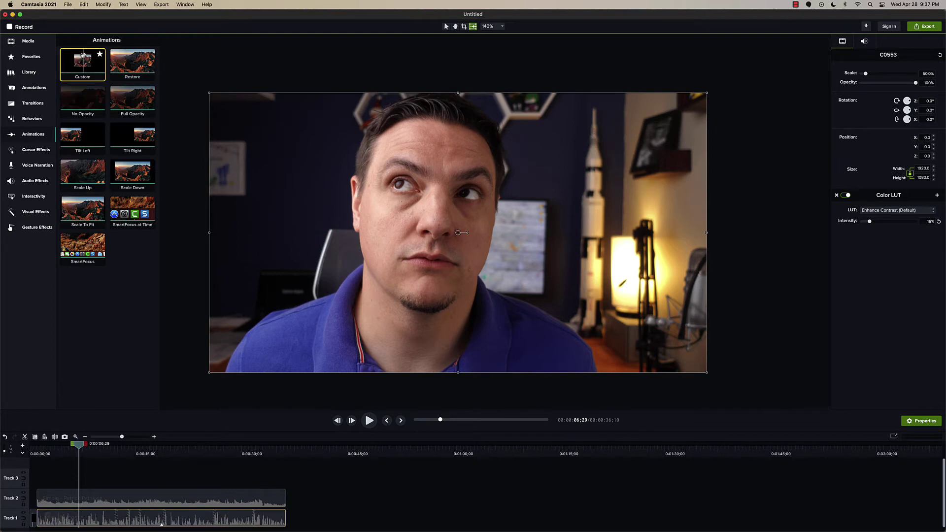
pyautogui.moveTo(82, 63); pyautogui.dragTo(88, 518)
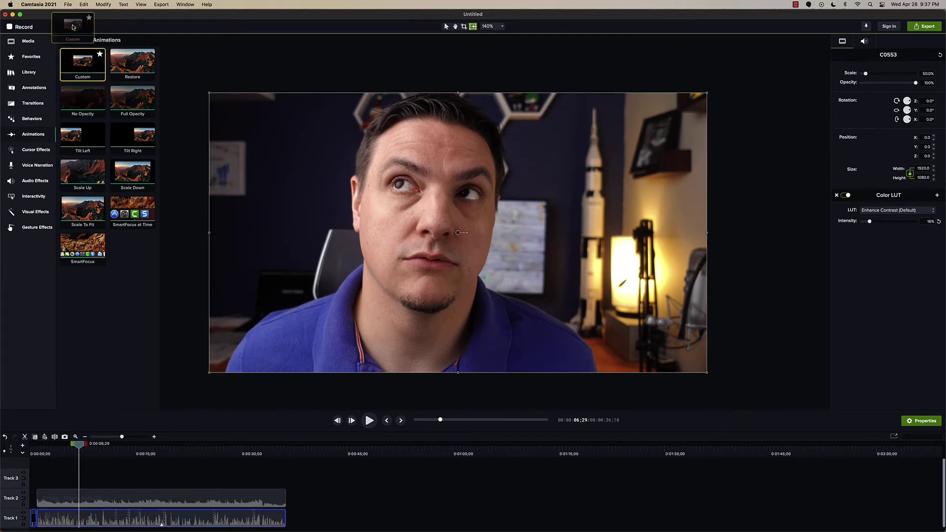
pyautogui.click(28, 42)
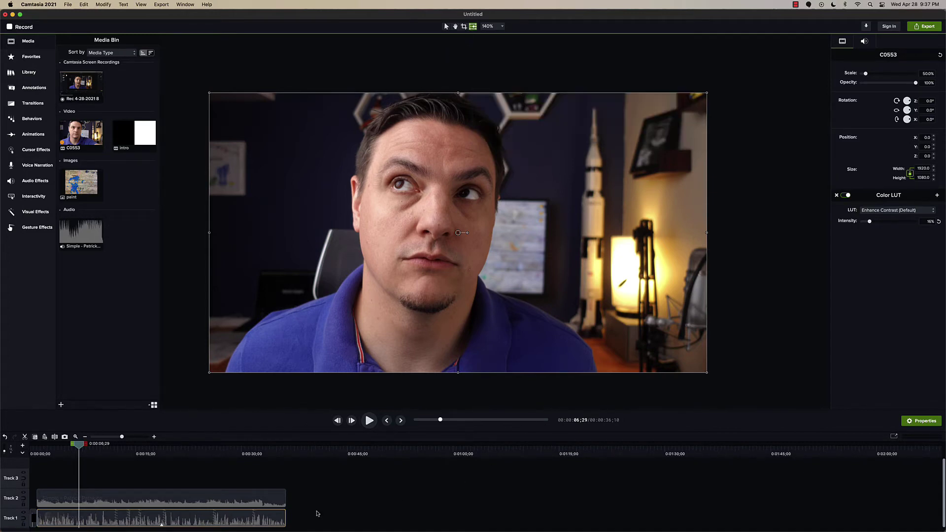
pyautogui.click(926, 74)
pyautogui.write('75')
pyautogui.press('Return')
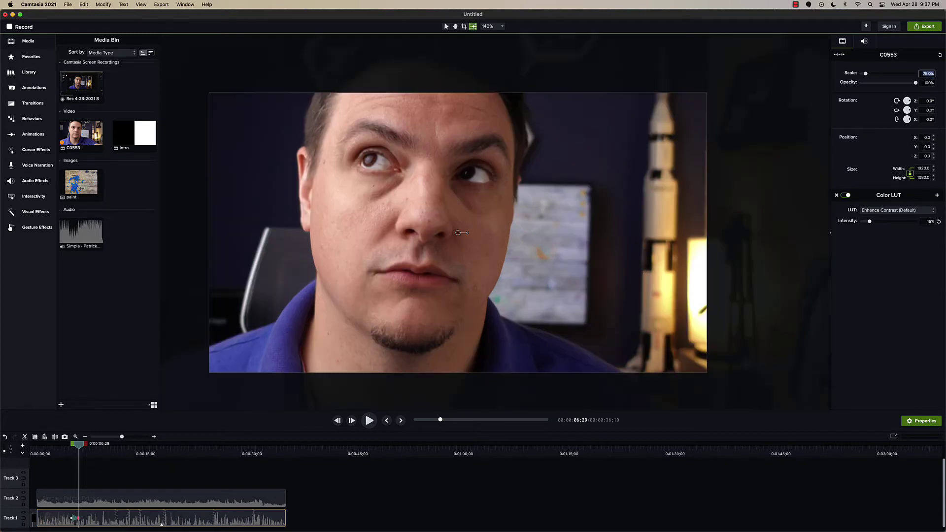
pyautogui.moveTo(511, 280); pyautogui.dragTo(377, 184)
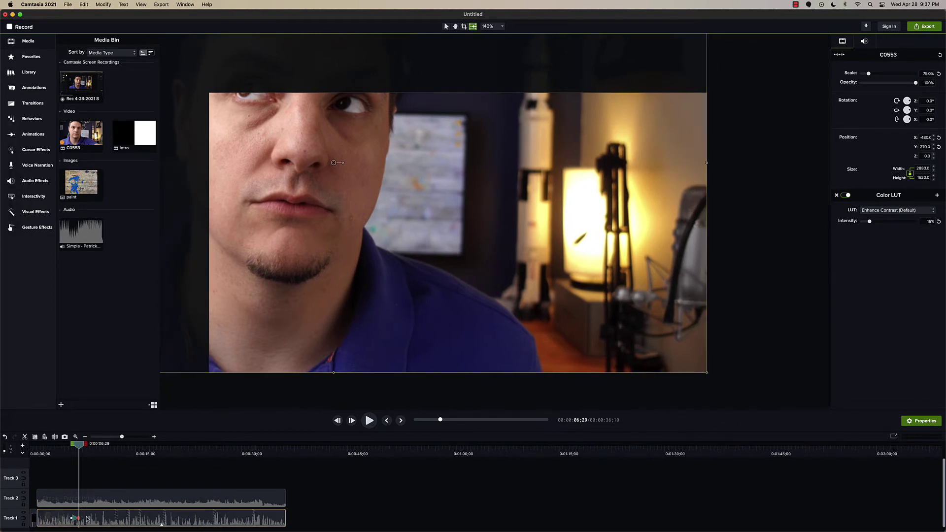
# Enlarge the timeline and play back the zoom-in animation to check it
pyautogui.click(154, 437)
pyautogui.click(154, 436)
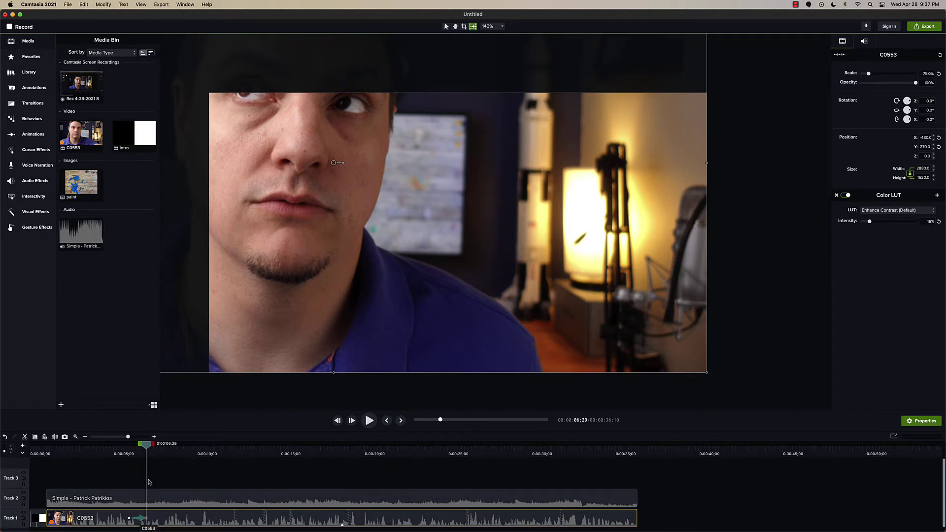
pyautogui.moveTo(146, 444); pyautogui.dragTo(124, 448)
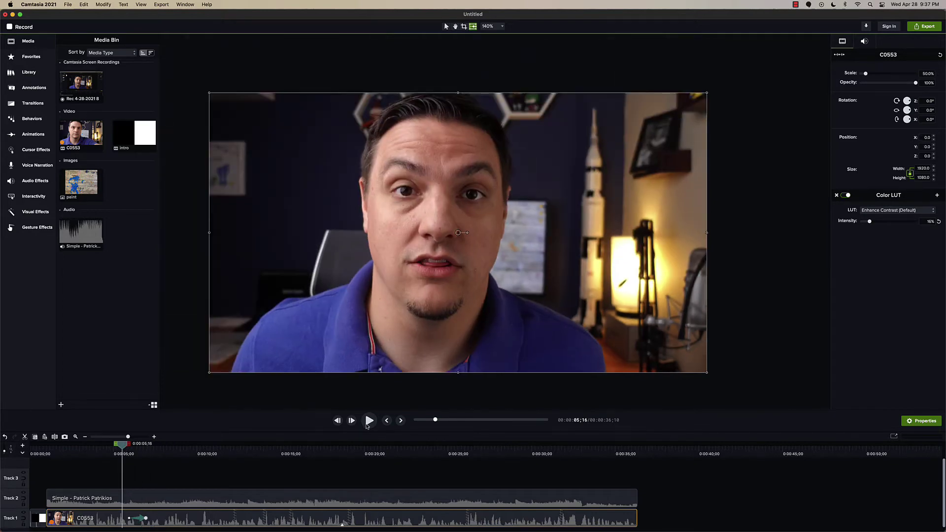
pyautogui.click(369, 421)
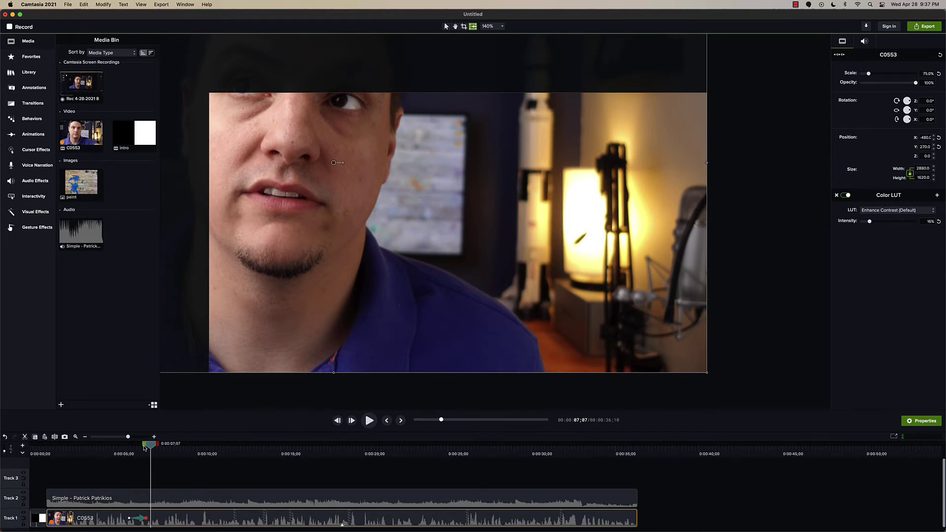
# At about 10 seconds, set the scale back to 50% and recentre the clip, then review
pyautogui.moveTo(148, 445); pyautogui.dragTo(193, 450)
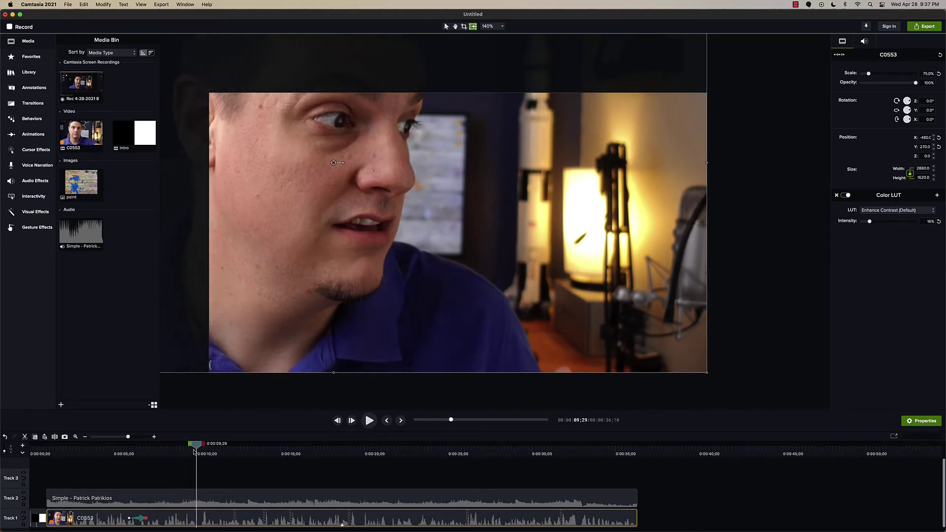
pyautogui.click(920, 73)
pyautogui.write('50')
pyautogui.press('Return')
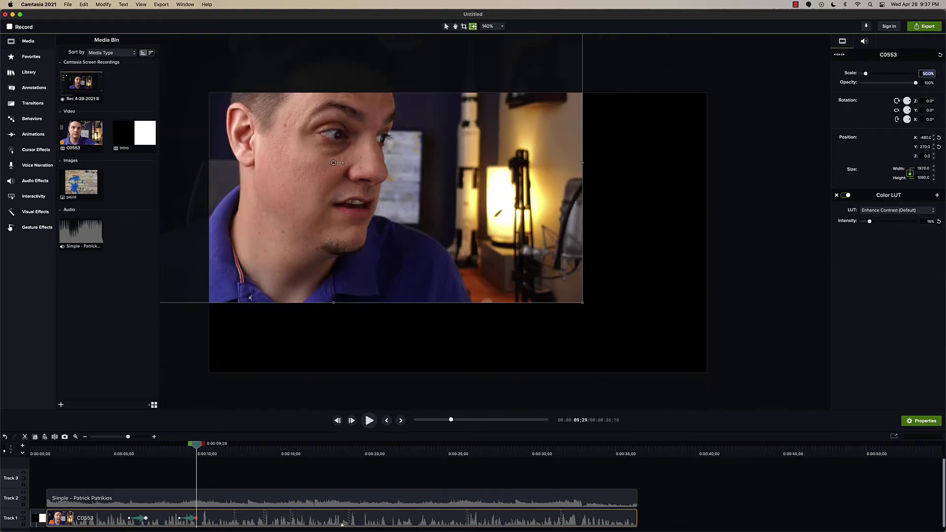
pyautogui.moveTo(334, 163); pyautogui.dragTo(458, 232)
pyautogui.click(197, 448)
pyautogui.moveTo(197, 447)
pyautogui.mouseDown()
pyautogui.moveTo(175, 447)
pyautogui.moveTo(198, 448)
pyautogui.mouseUp()
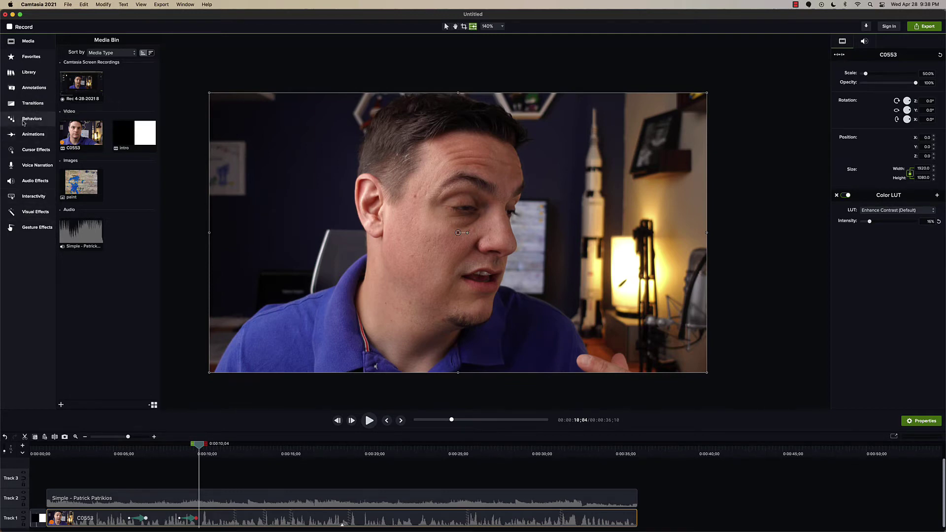
pyautogui.click(29, 134)
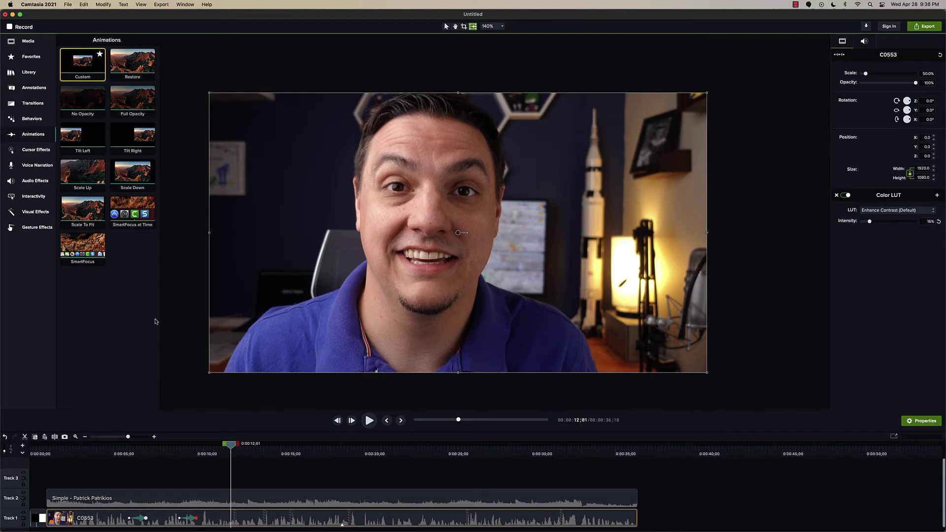
# Cut the Track 1 webcam clip near 12 seconds and place the Arrow Slice transition on the cut
pyautogui.click(33, 104)
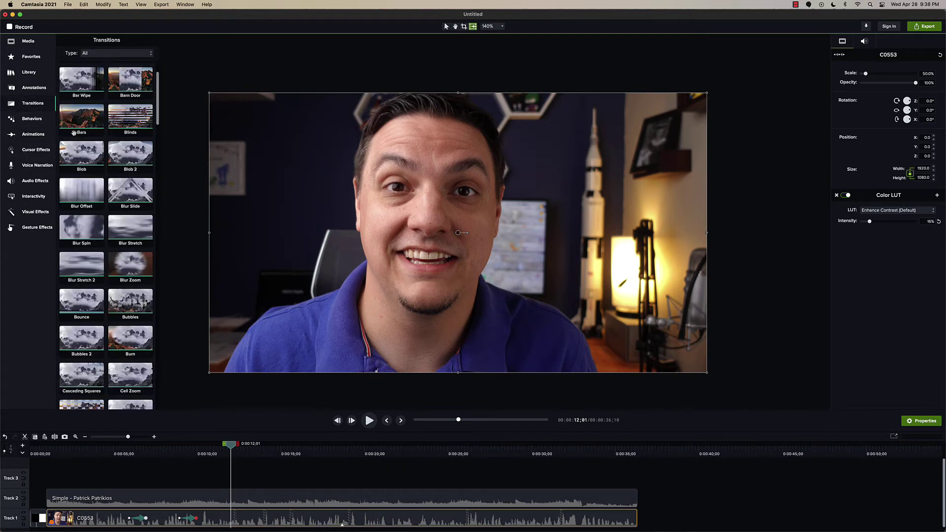
pyautogui.moveTo(159, 91); pyautogui.dragTo(141, 74)
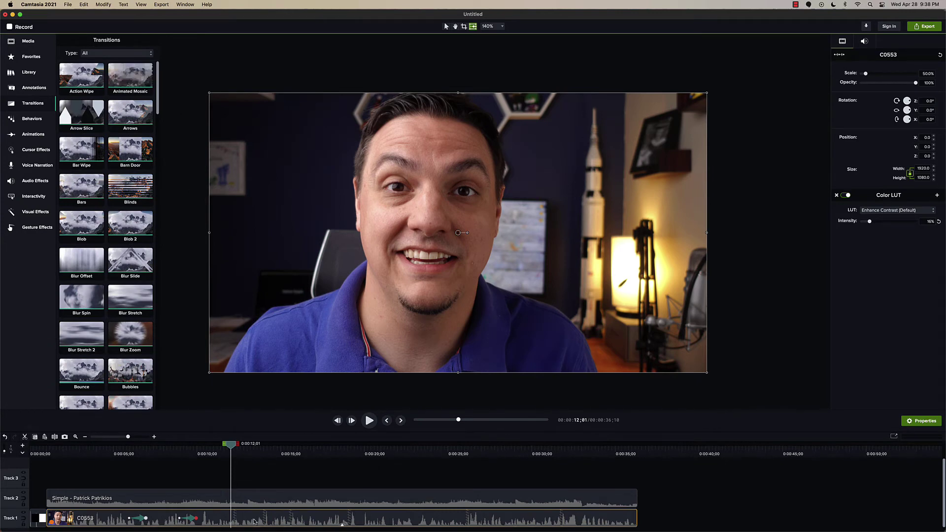
pyautogui.press('s')
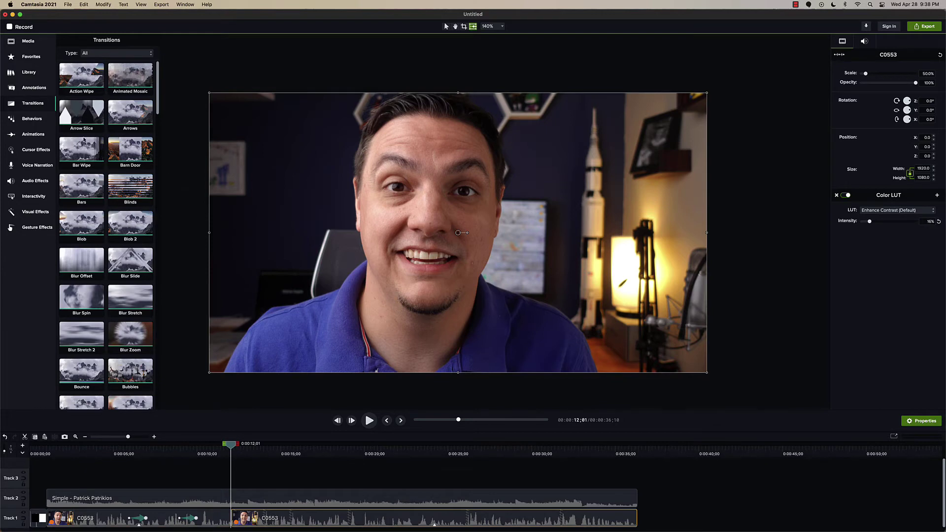
pyautogui.moveTo(78, 115); pyautogui.dragTo(231, 518)
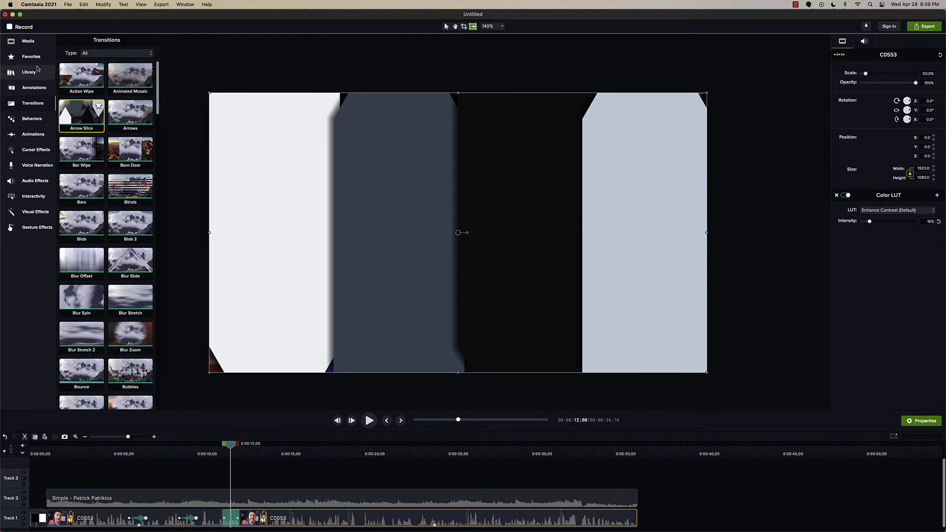
pyautogui.click(25, 41)
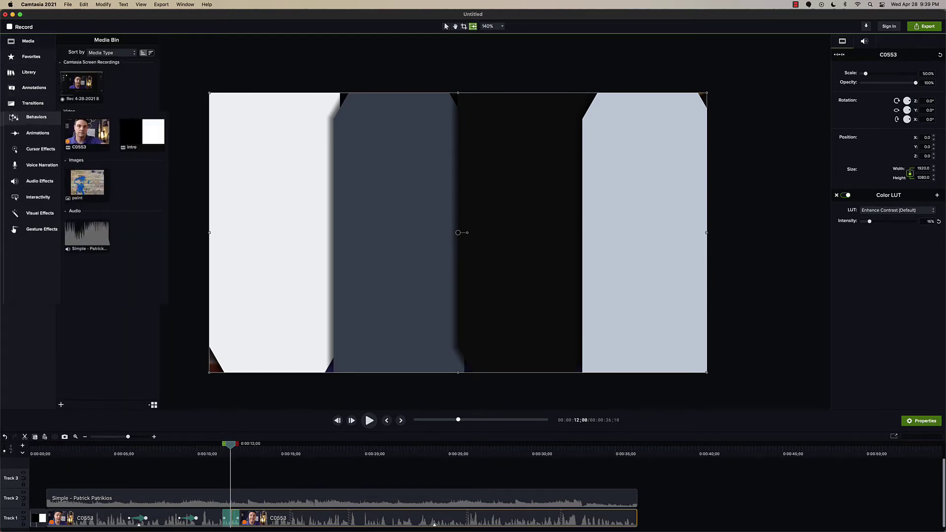
pyautogui.rightClick(80, 134)
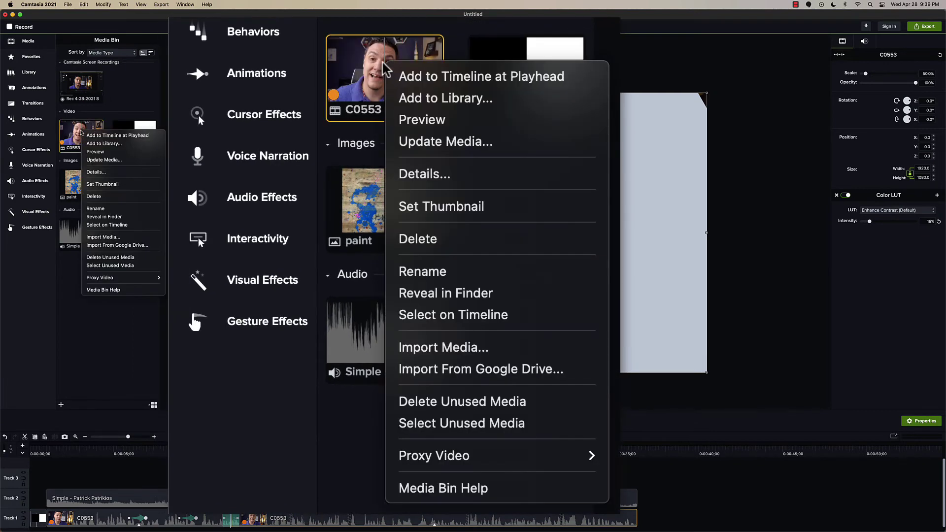
pyautogui.moveTo(135, 279)
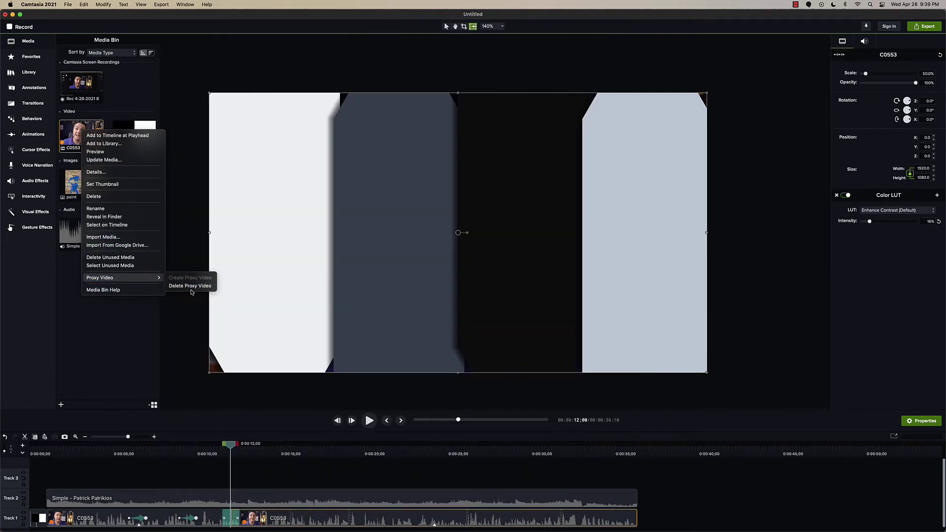
pyautogui.click(178, 349)
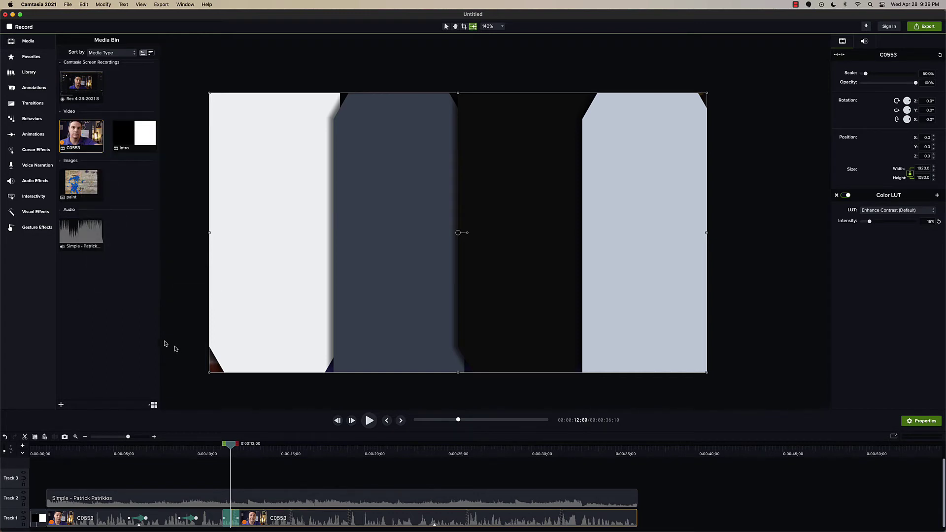
pyautogui.click(252, 453)
pyautogui.moveTo(252, 452); pyautogui.dragTo(259, 452)
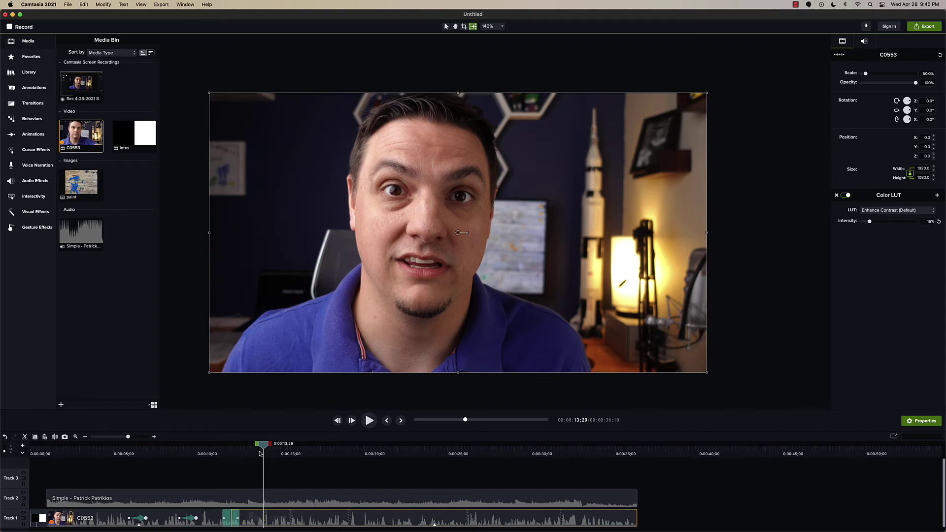
pyautogui.moveTo(261, 452); pyautogui.dragTo(252, 474)
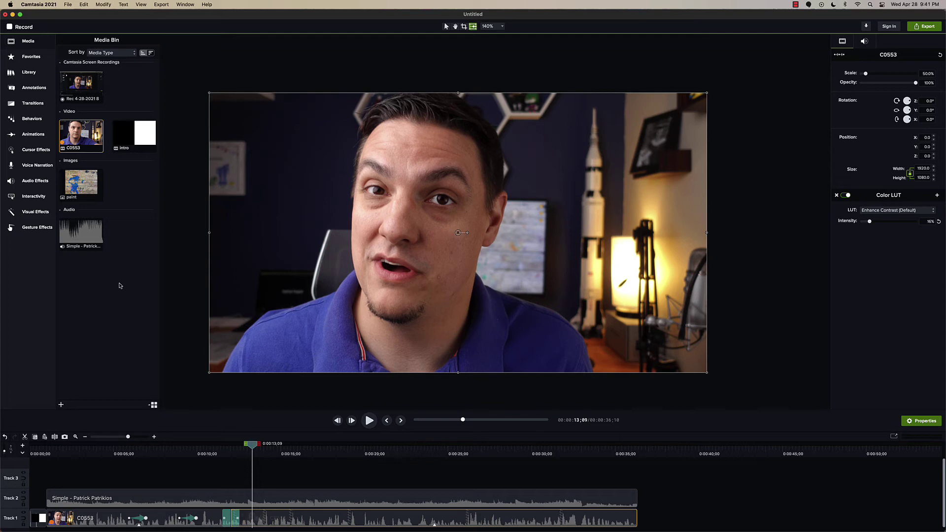
# Scrub back across the Arrow Slice transition and stop just after it at 0:12;19
pyautogui.moveTo(252, 446); pyautogui.dragTo(234, 452)
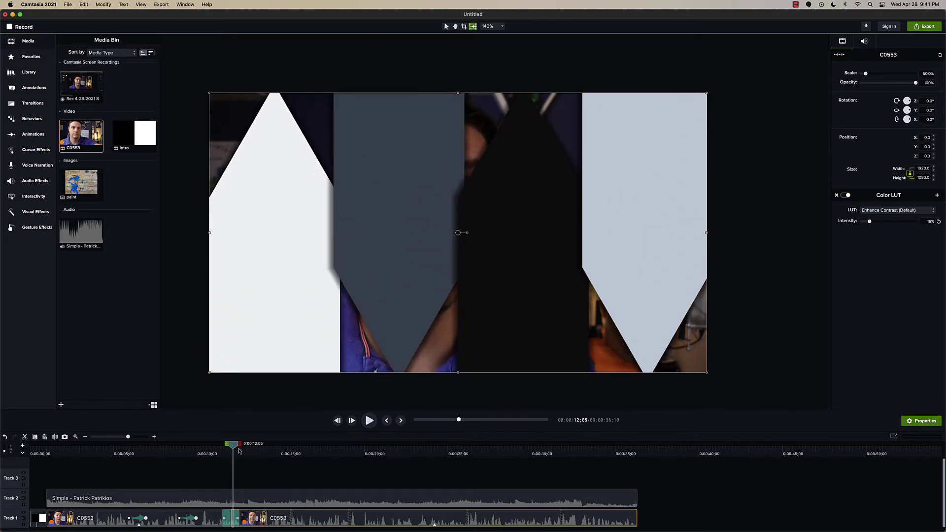
pyautogui.moveTo(234, 446); pyautogui.dragTo(242, 452)
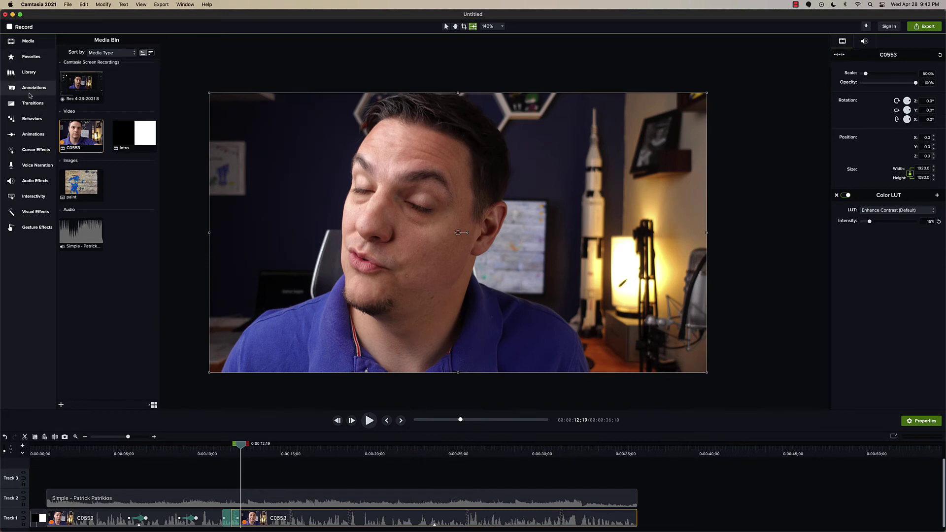
# Place an ellipse over the speaker's eye, resize it into a small circle, and add another ellipse beside it
pyautogui.click(29, 94)
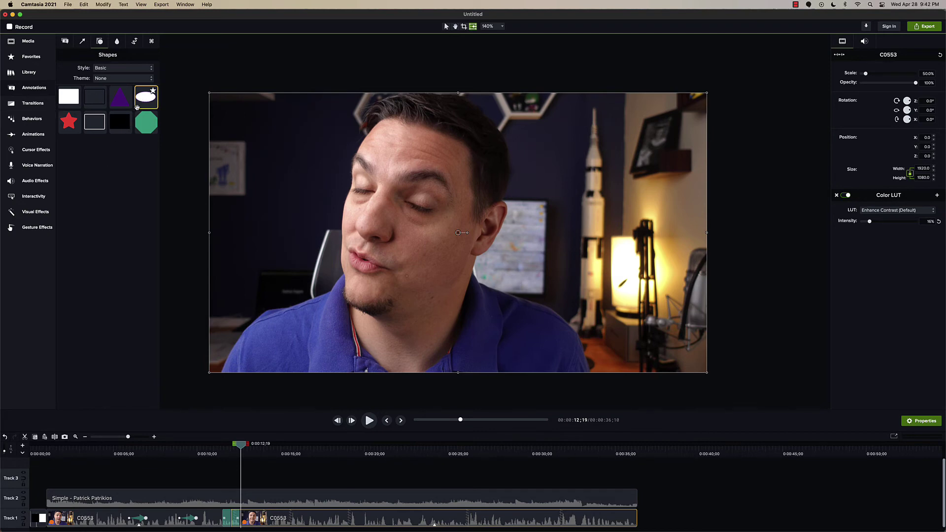
pyautogui.moveTo(140, 102); pyautogui.dragTo(409, 198)
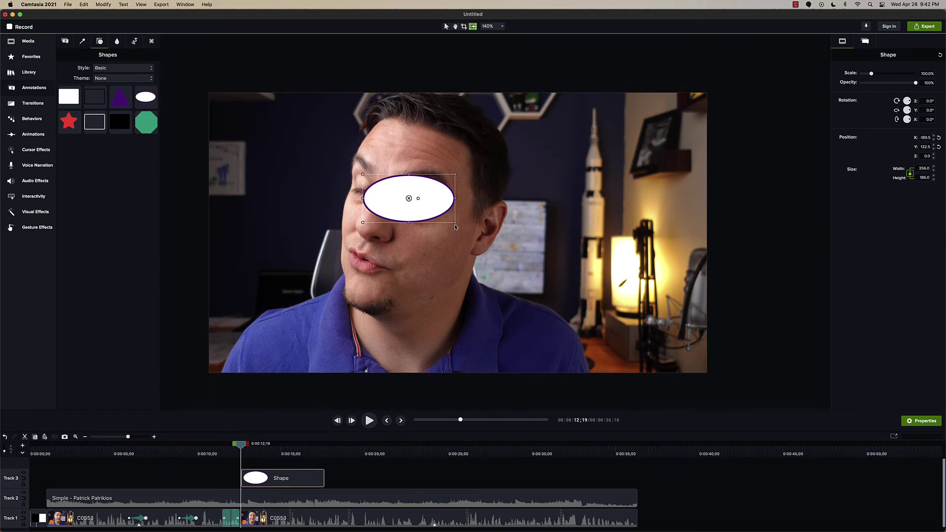
pyautogui.moveTo(455, 223); pyautogui.dragTo(413, 226)
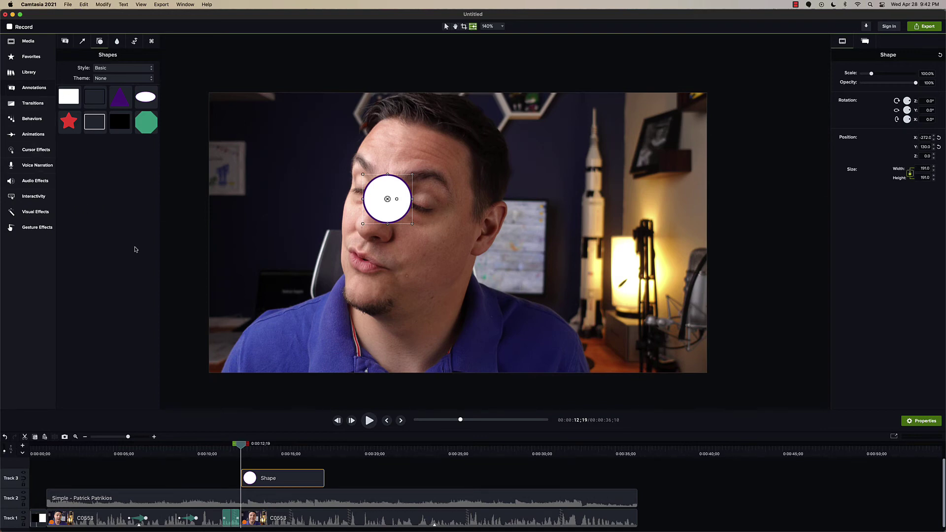
pyautogui.moveTo(148, 96); pyautogui.dragTo(546, 255)
# Delete the extra ellipse and the circle, and draw a white rectangle right of the face
pyautogui.press('Delete')
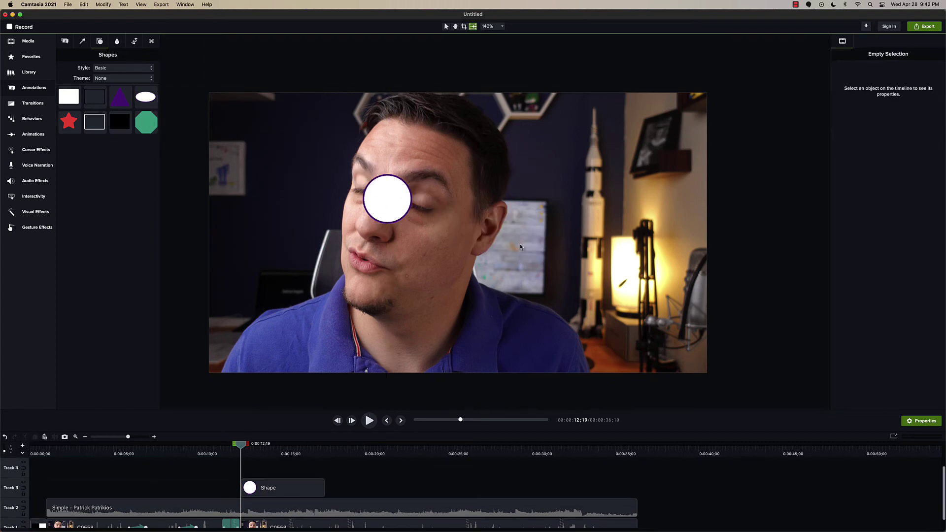
pyautogui.click(389, 207)
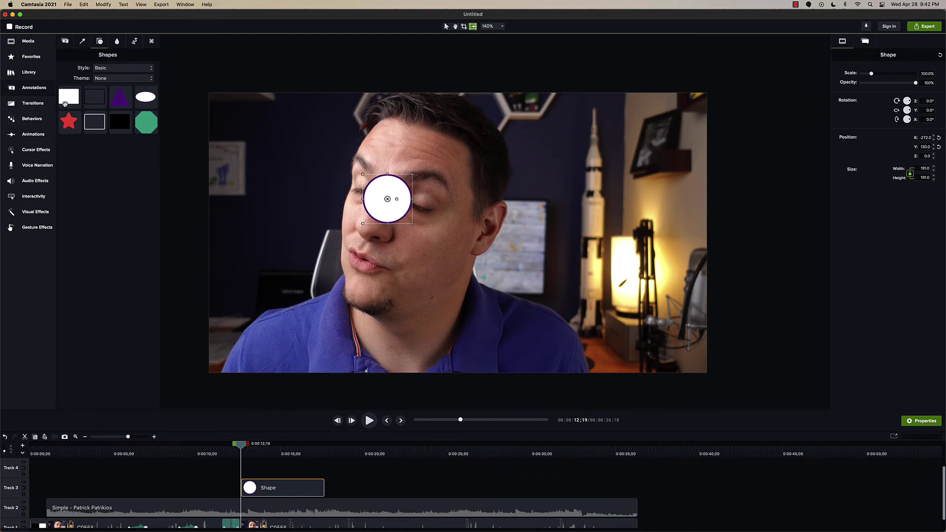
pyautogui.moveTo(65, 103); pyautogui.dragTo(520, 245)
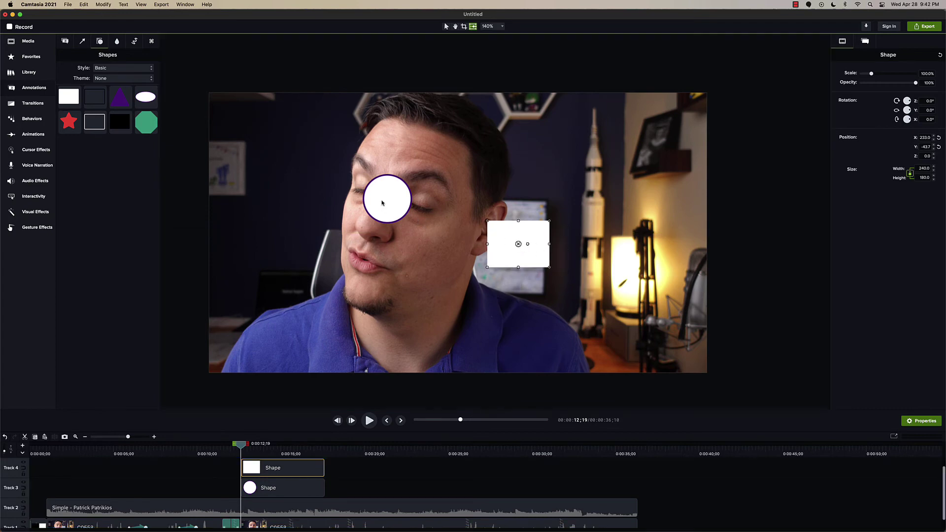
pyautogui.click(384, 201)
pyautogui.press('Delete')
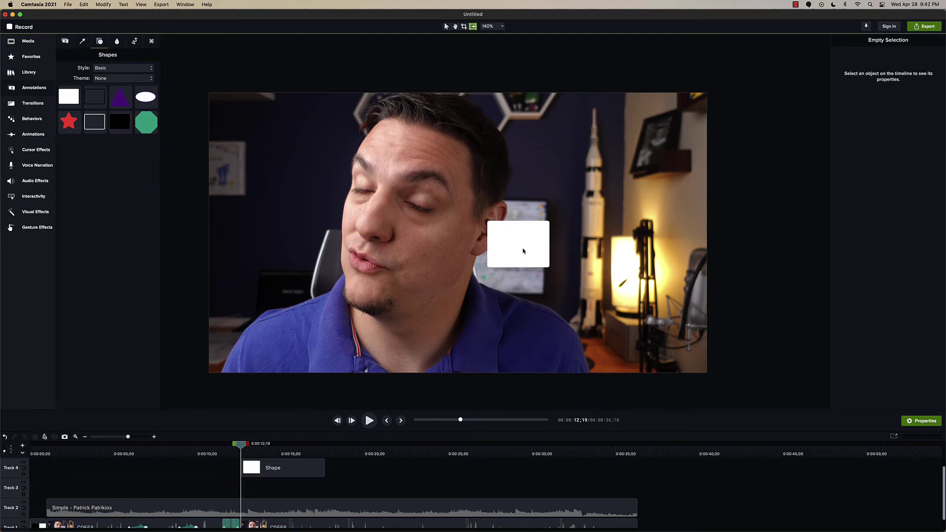
# Enlarge the white rectangle until it covers the whole video frame
pyautogui.click(523, 251)
pyautogui.moveTo(487, 221); pyautogui.dragTo(250, 123)
pyautogui.click(248, 126)
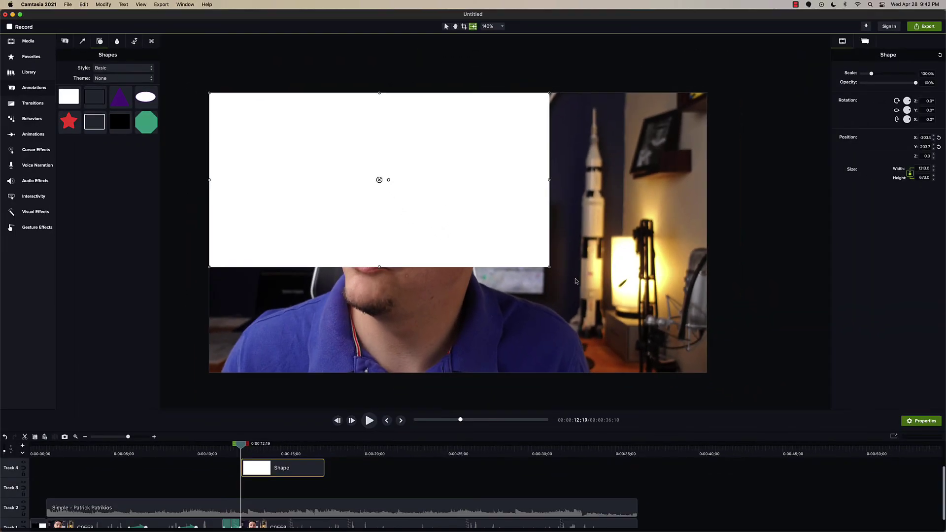
pyautogui.moveTo(549, 267); pyautogui.dragTo(707, 373)
pyautogui.click(816, 373)
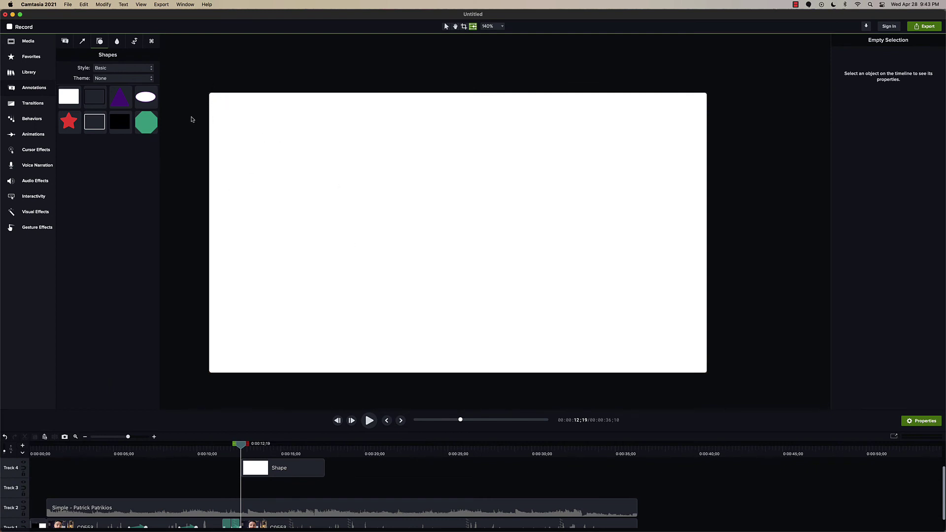
# Shrink the full-frame white shape and delete it, leaving Tracks 3 and 4 empty
pyautogui.click(286, 178)
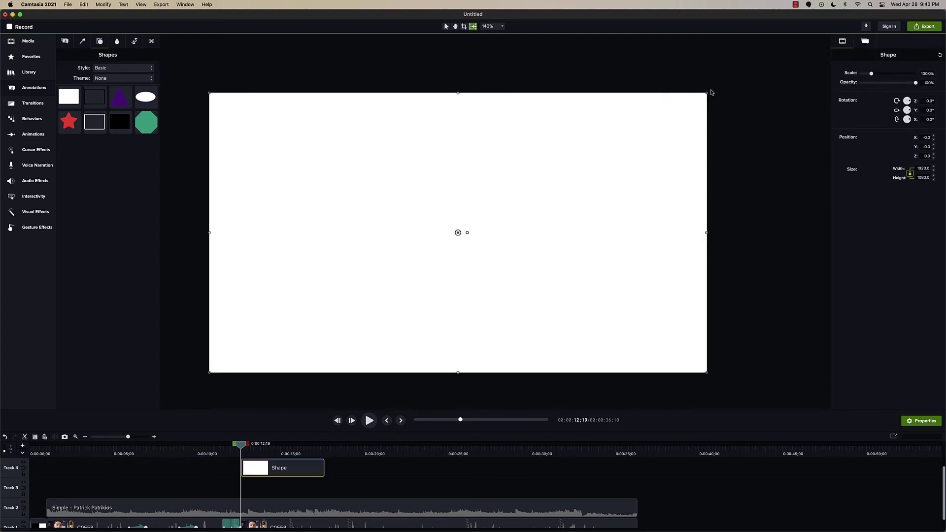
pyautogui.moveTo(707, 93); pyautogui.dragTo(570, 169)
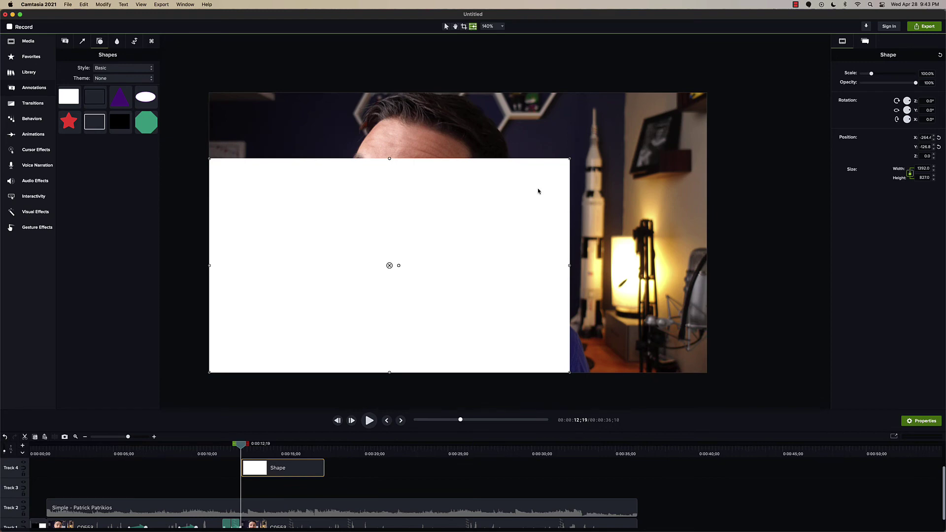
pyautogui.press('Delete')
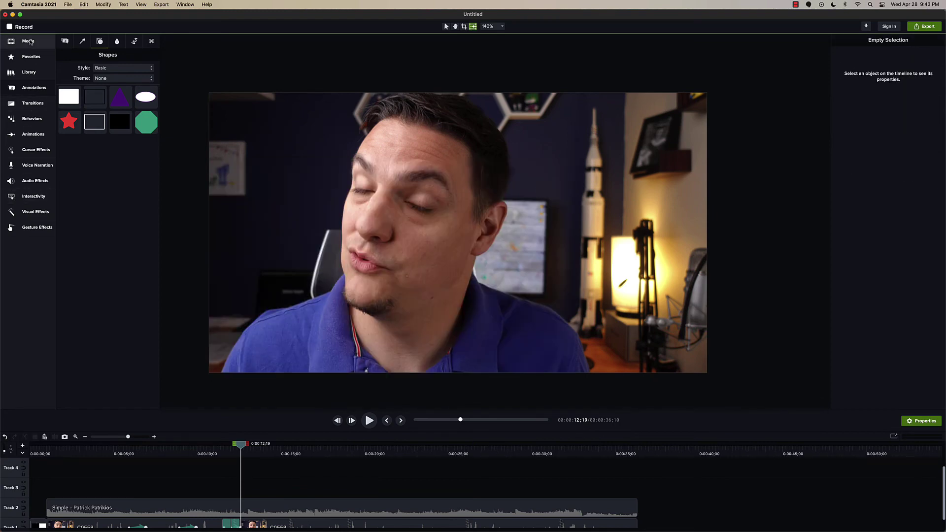
# Place the paint image from Media on Track 3 and scale it to 39.8%
pyautogui.click(28, 41)
pyautogui.moveTo(72, 194)
pyautogui.mouseDown()
pyautogui.moveTo(96, 258)
pyautogui.moveTo(236, 493)
pyautogui.moveTo(224, 492)
pyautogui.mouseUp()
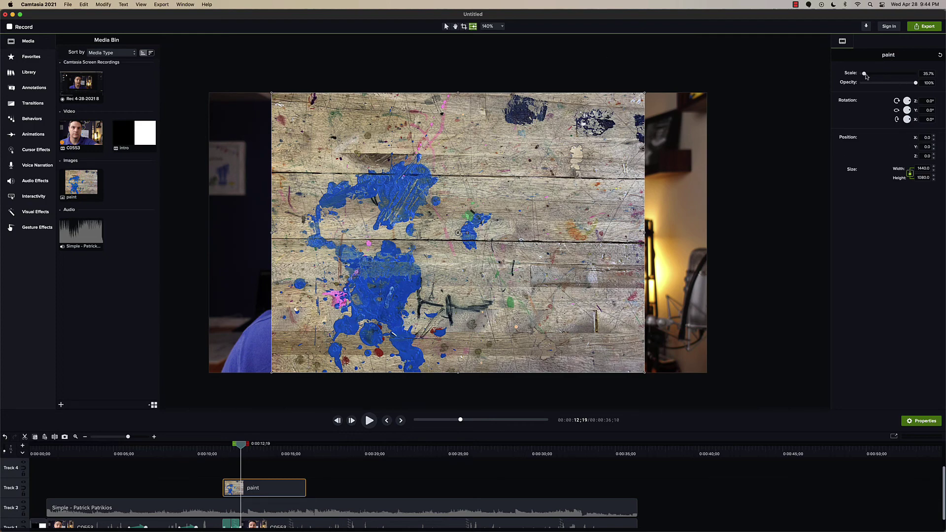
pyautogui.moveTo(865, 74); pyautogui.dragTo(915, 74)
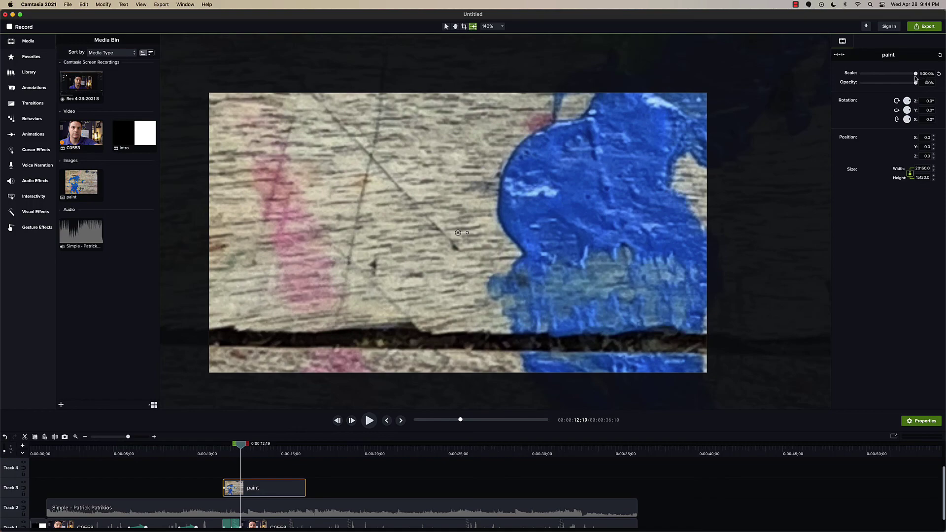
pyautogui.moveTo(915, 74); pyautogui.dragTo(865, 79)
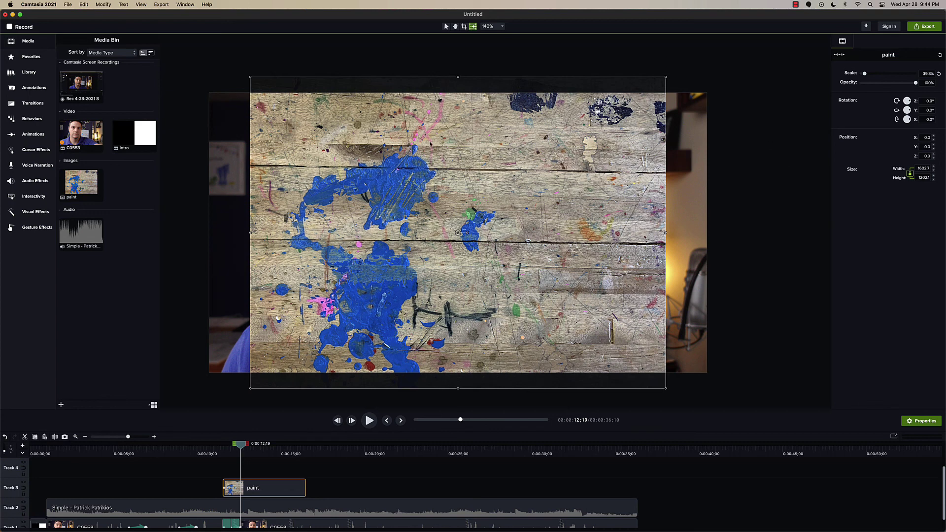
# Browse the Camtasia 2021 library to the Icons > Education folder
pyautogui.click(25, 62)
pyautogui.click(26, 74)
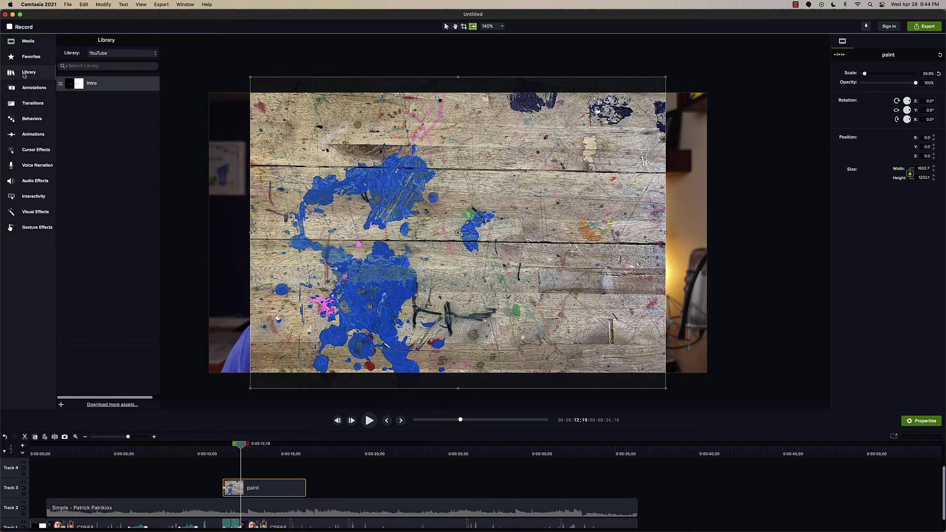
pyautogui.click(108, 53)
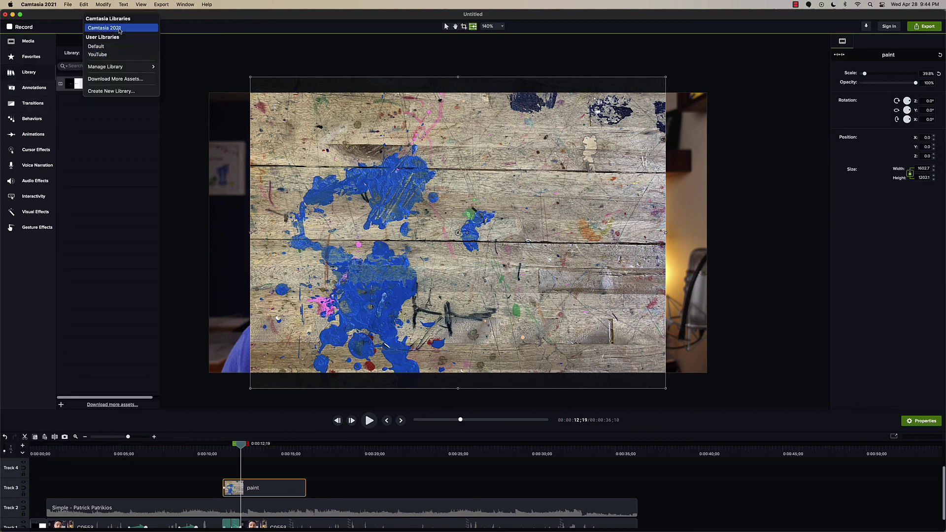
pyautogui.click(119, 28)
pyautogui.click(62, 83)
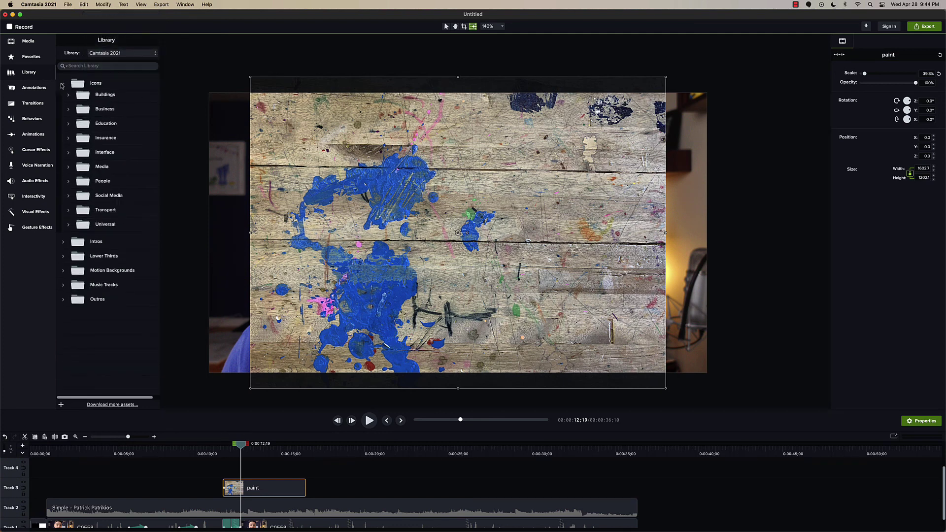
pyautogui.click(69, 127)
# Place the bullseye-03 icon on the canvas on Track 4 and set its scale to 92%
pyautogui.moveTo(82, 142); pyautogui.dragTo(466, 224)
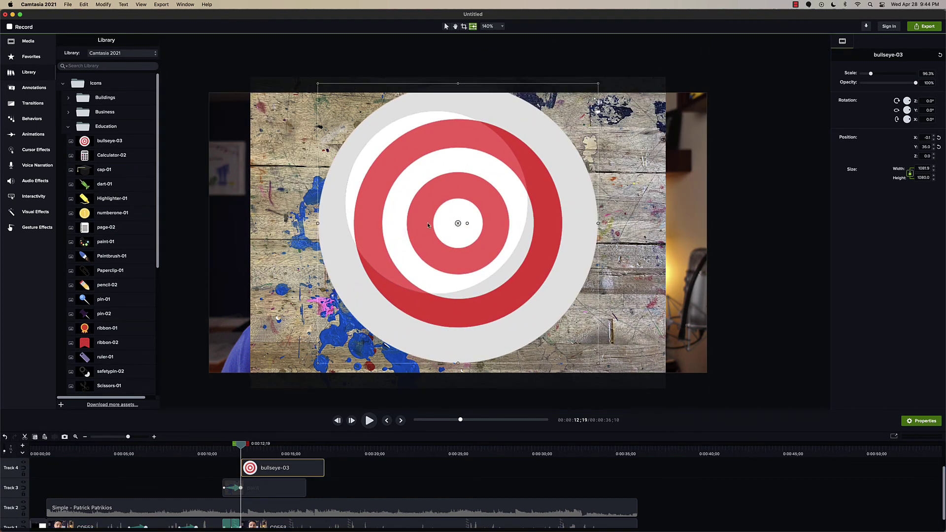
pyautogui.moveTo(870, 74); pyautogui.dragTo(897, 74)
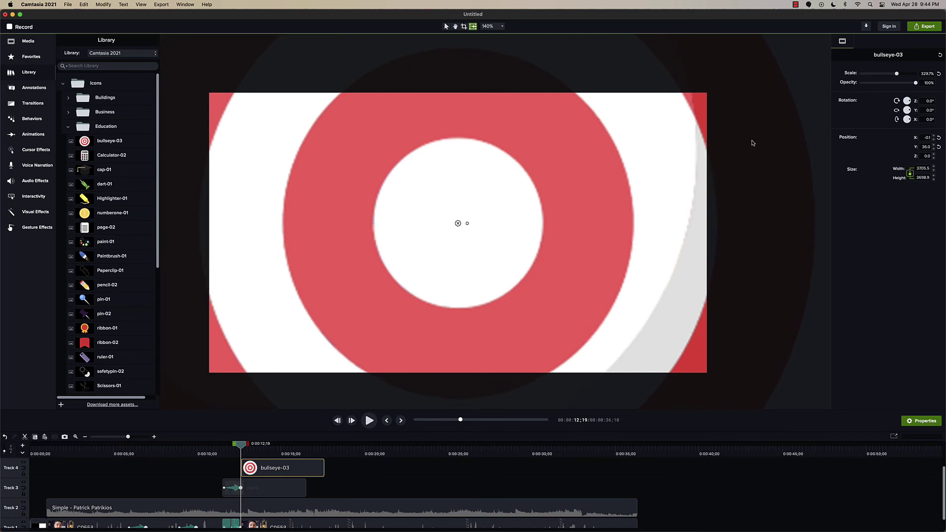
pyautogui.moveTo(897, 74); pyautogui.dragTo(870, 74)
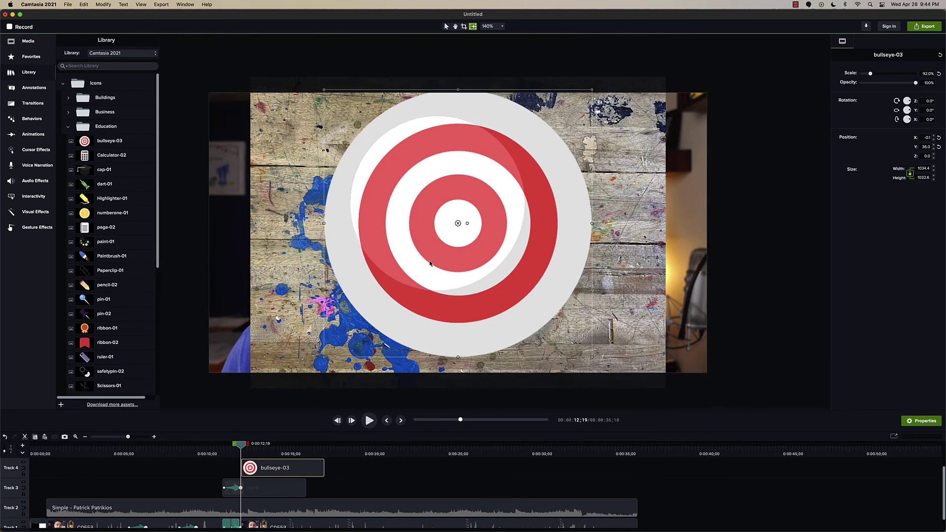